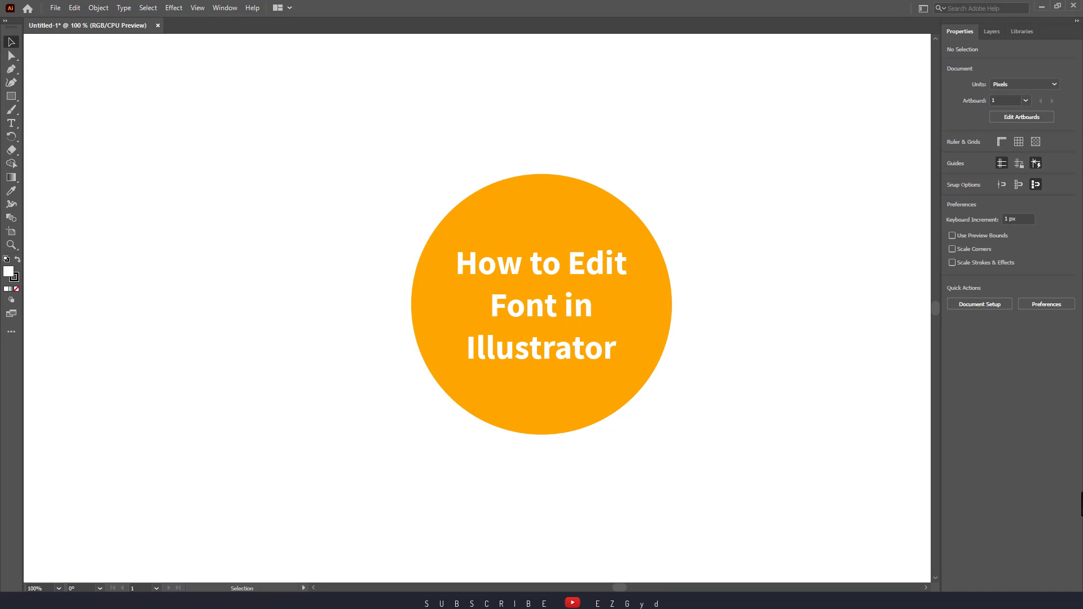
- Type a letter B near the middle of the artboard
click(11, 123)
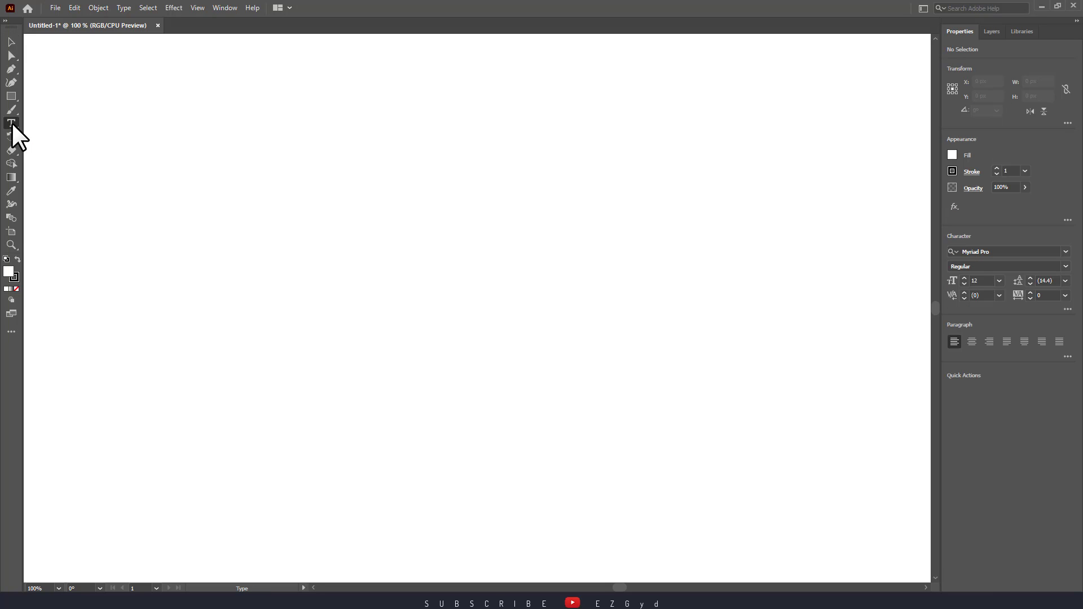
click(355, 232)
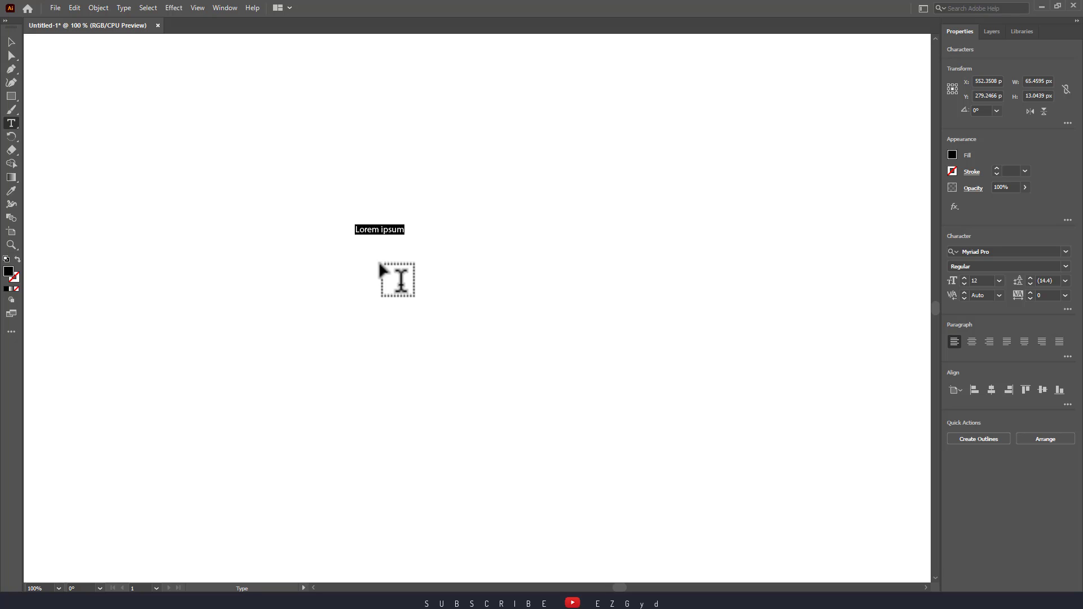
text(B)
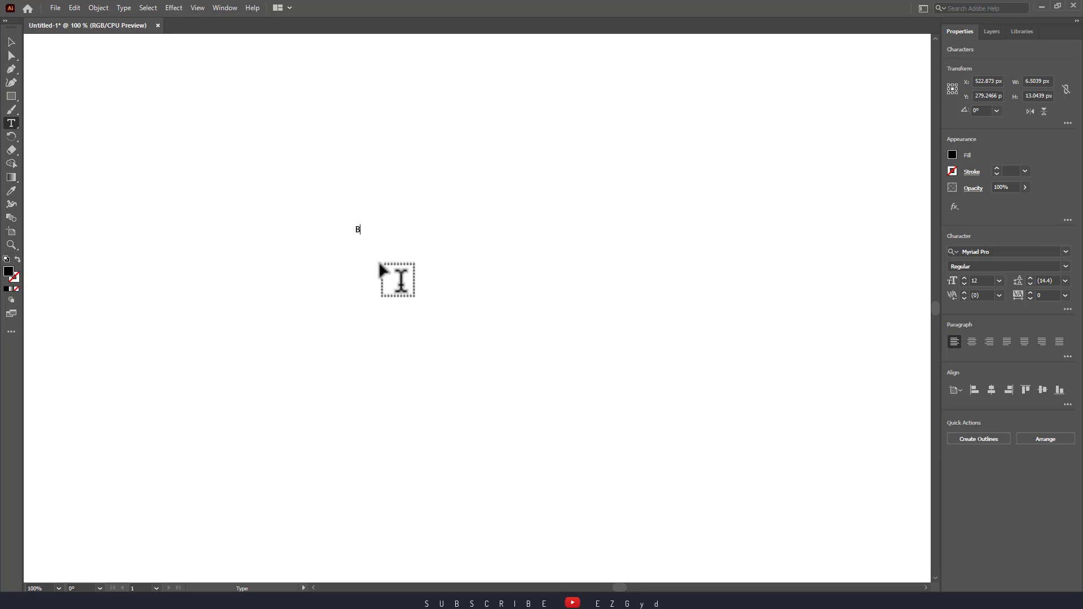
click(11, 41)
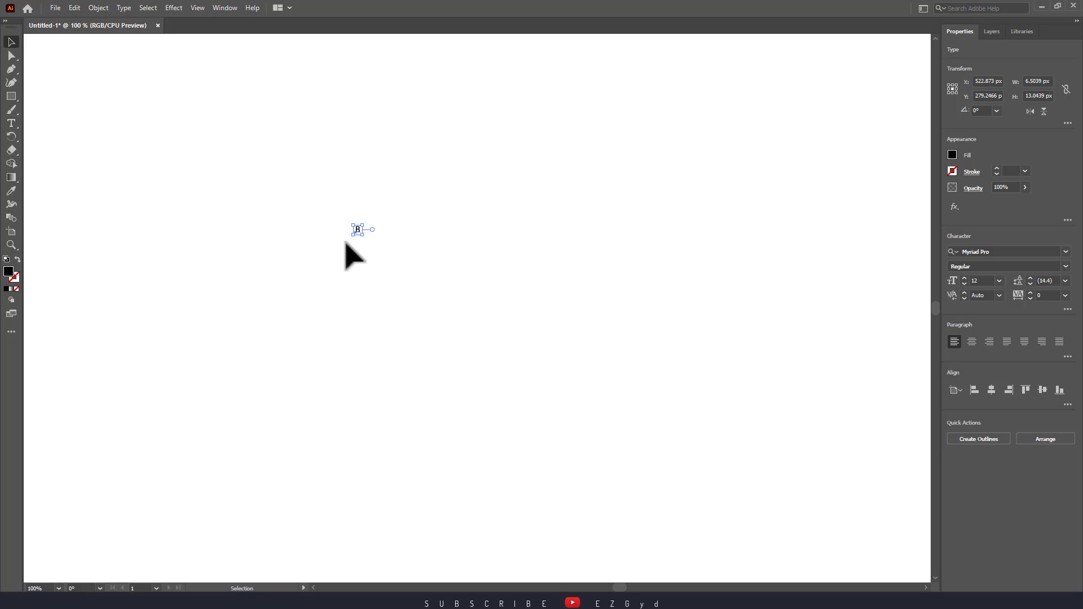
- Scale the B up to roughly 363 pt and move it higher on the artboard
drag(361, 231, 475, 464)
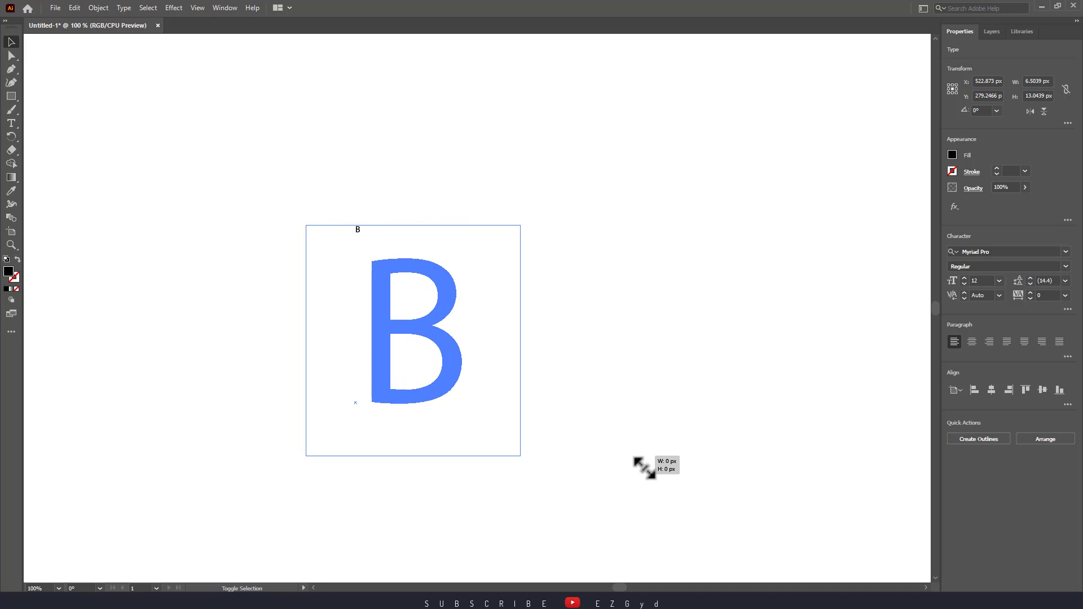
drag(457, 362, 459, 307)
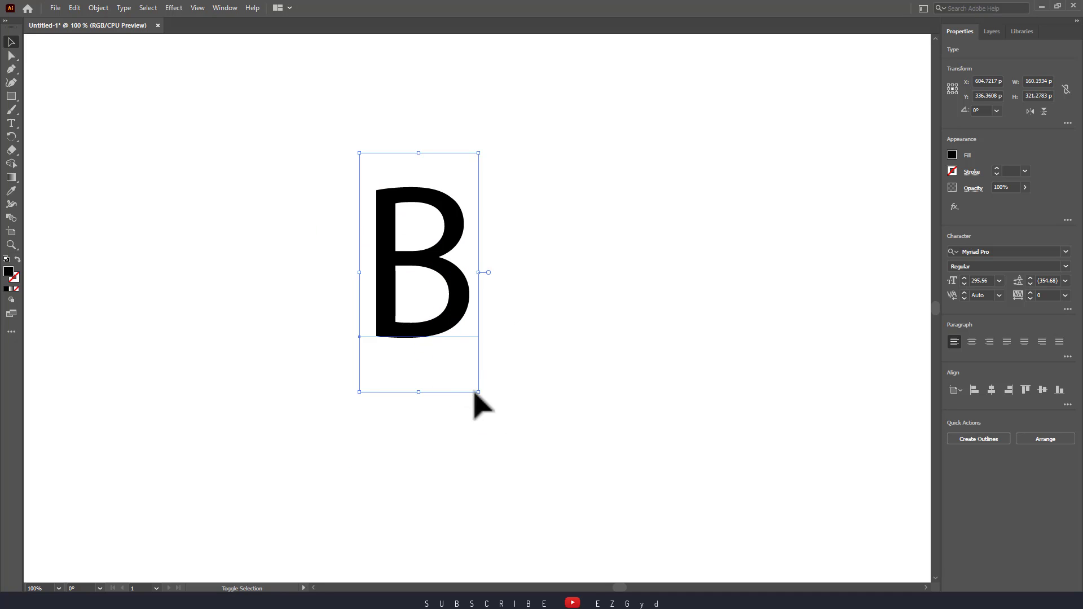
drag(477, 404, 483, 353)
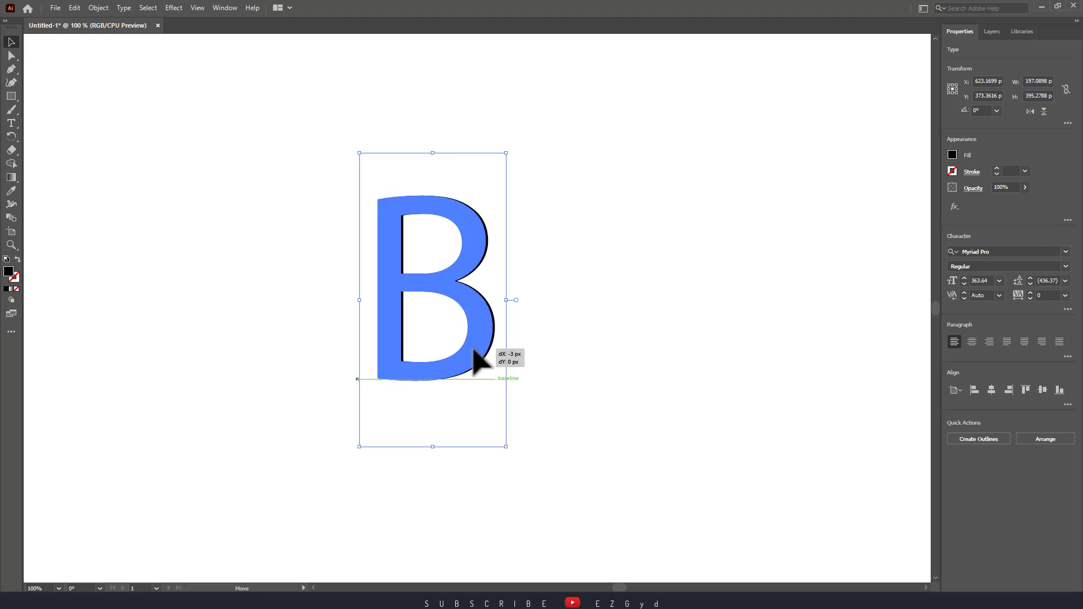
click(754, 339)
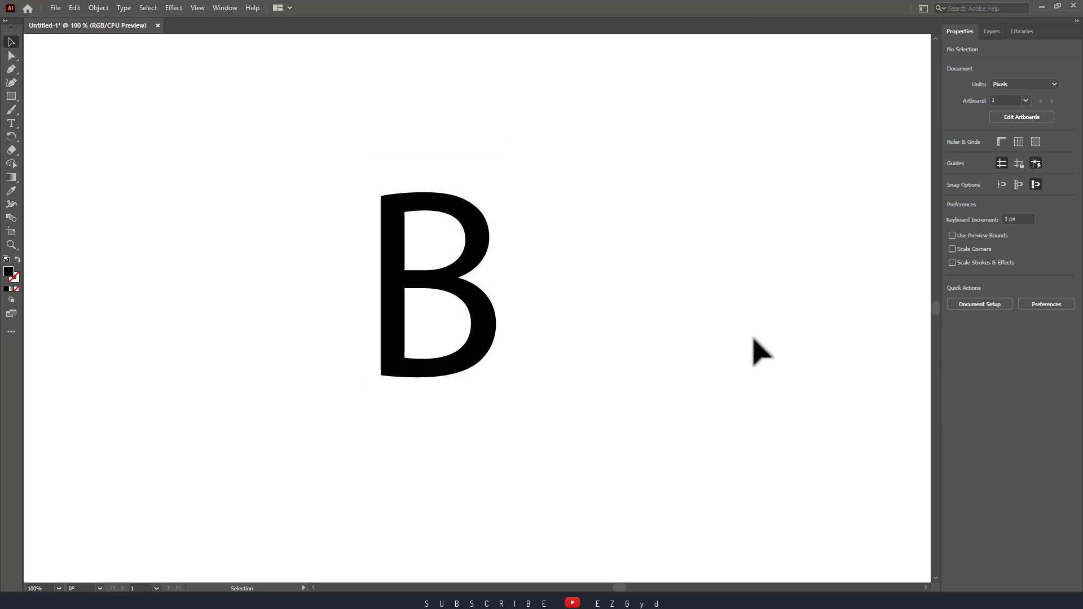
- Convert the B text to outlines with Create Outlines, leaving it deselected
click(389, 265)
right_click(477, 255)
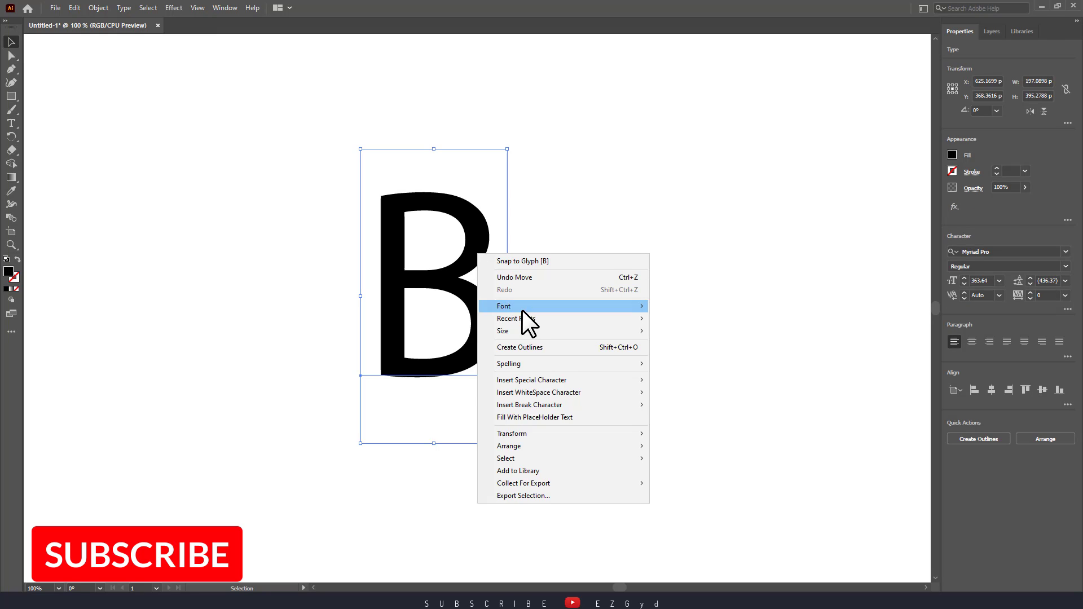
click(549, 347)
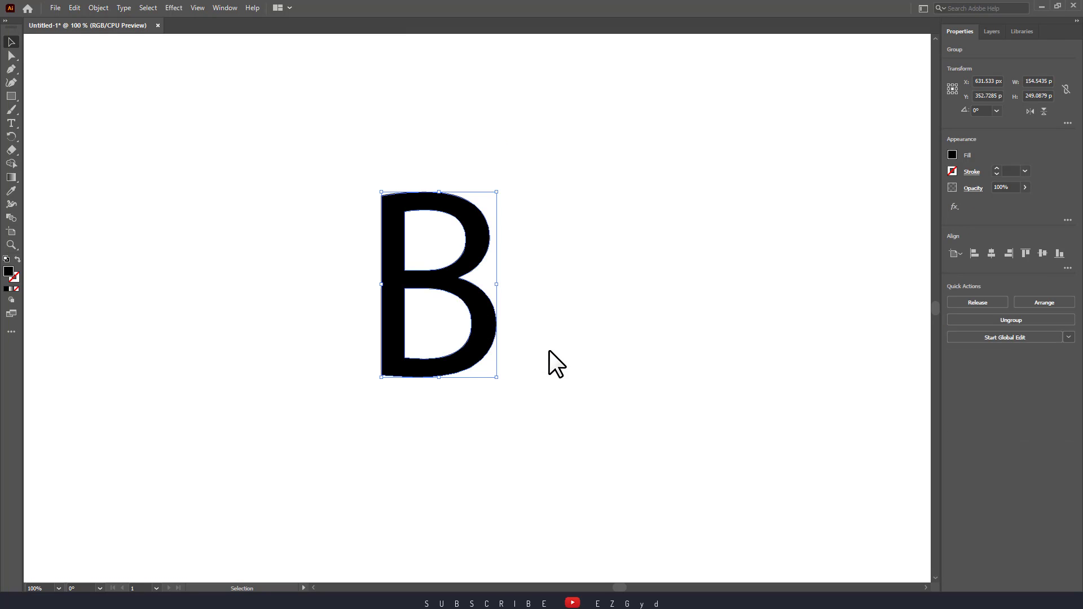
click(672, 350)
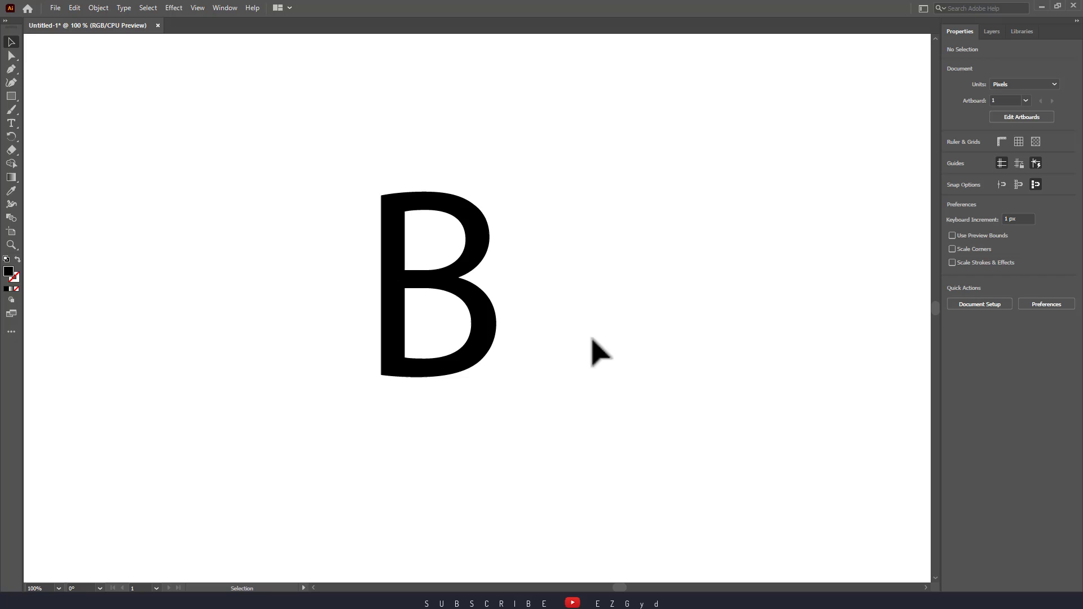
click(498, 327)
click(458, 155)
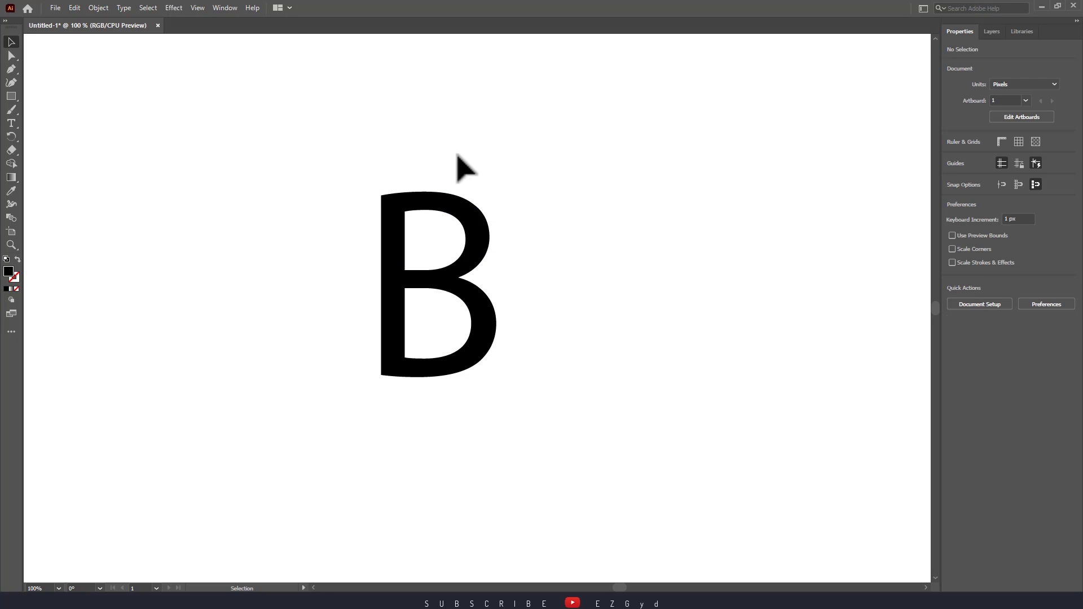
- Switch to the Advanced toolbar and reveal the Width and warp tools flyout
click(231, 8)
mouse_move(273, 103)
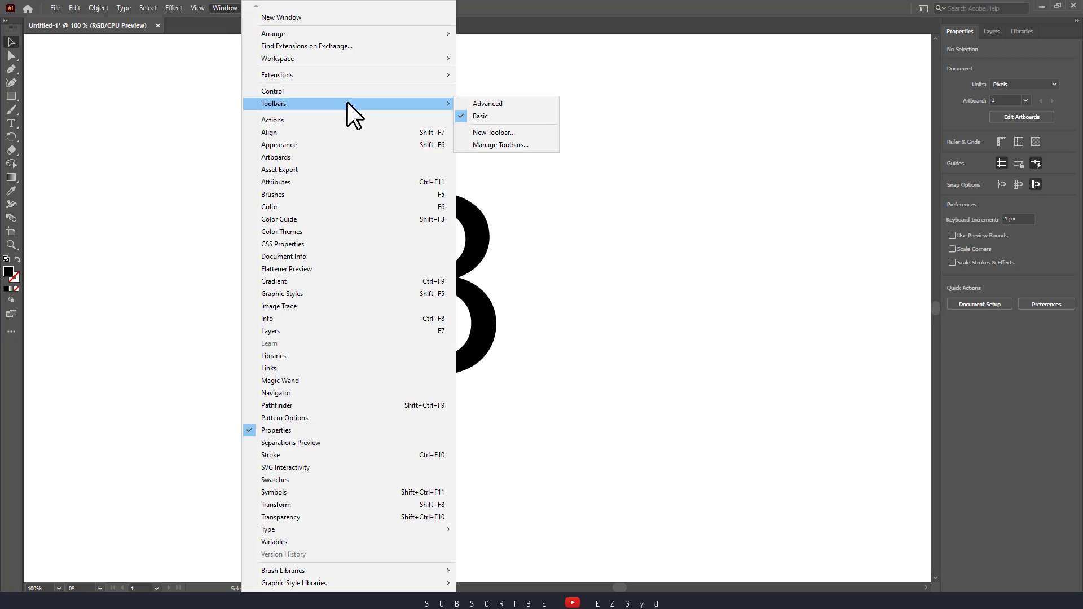
click(488, 103)
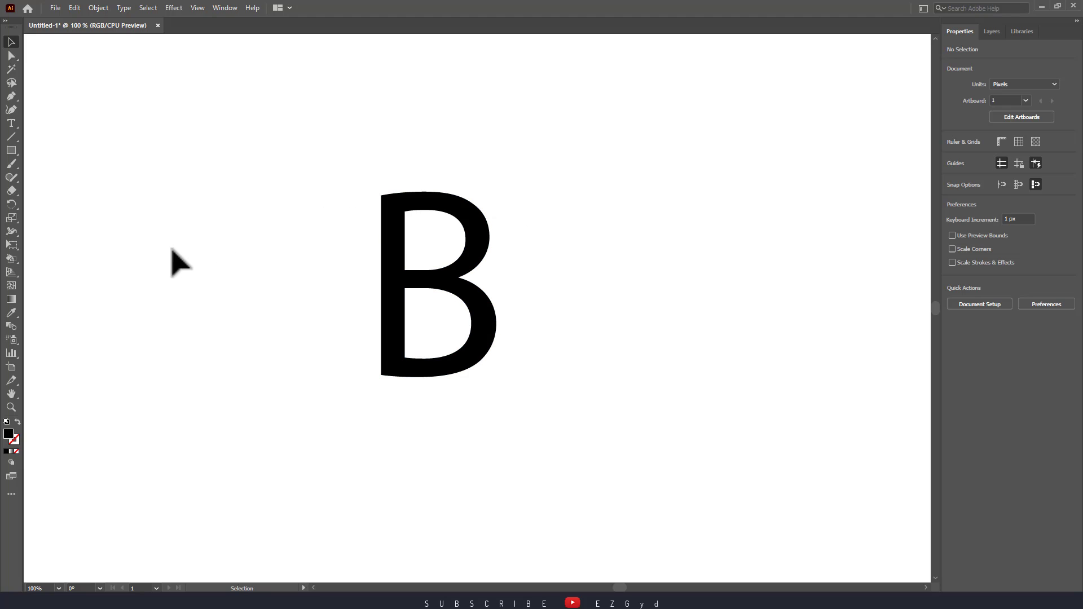
click(10, 232)
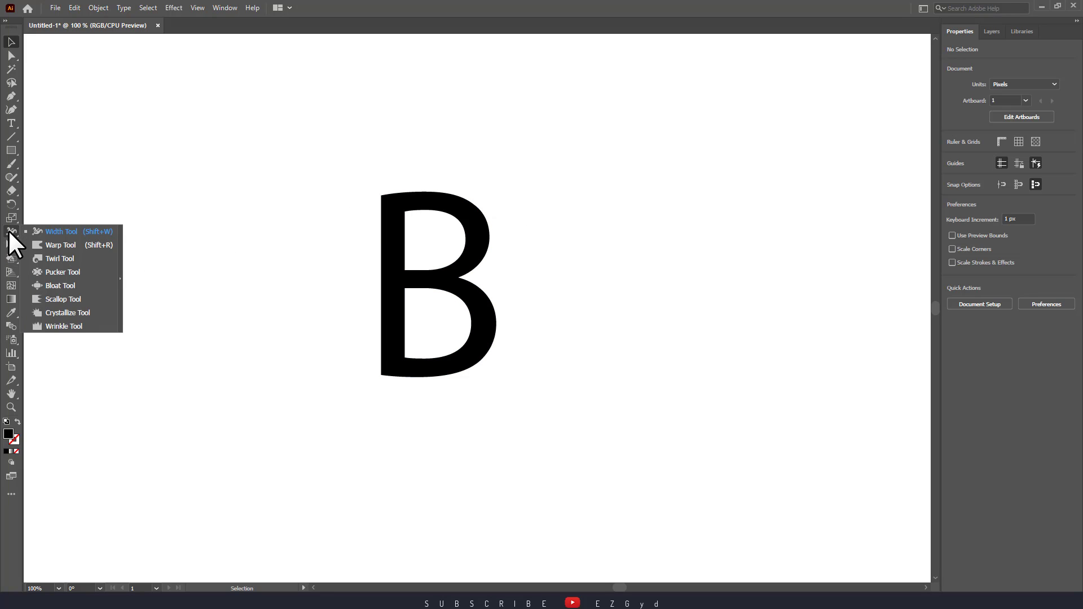
- Twirl the B's top-left corner and lower bowl into swirls
click(76, 256)
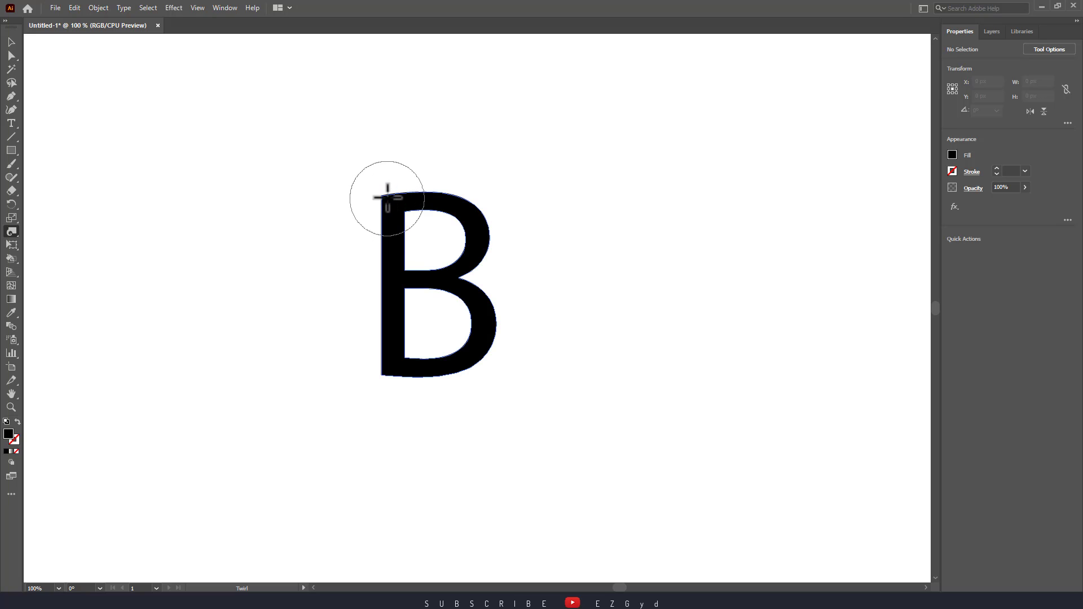
drag(384, 202, 385, 200)
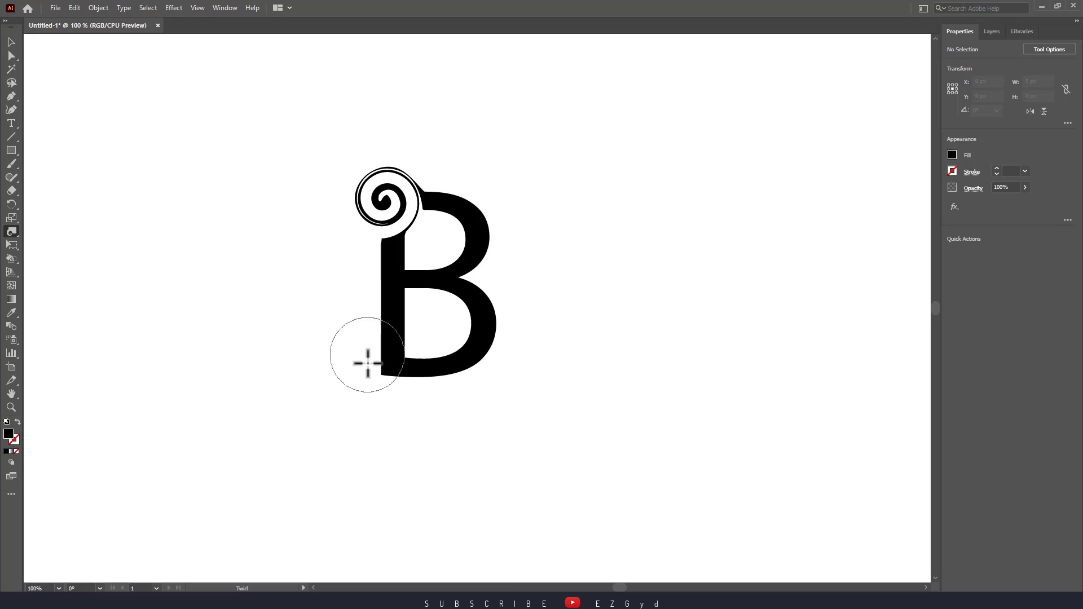
drag(433, 321, 431, 323)
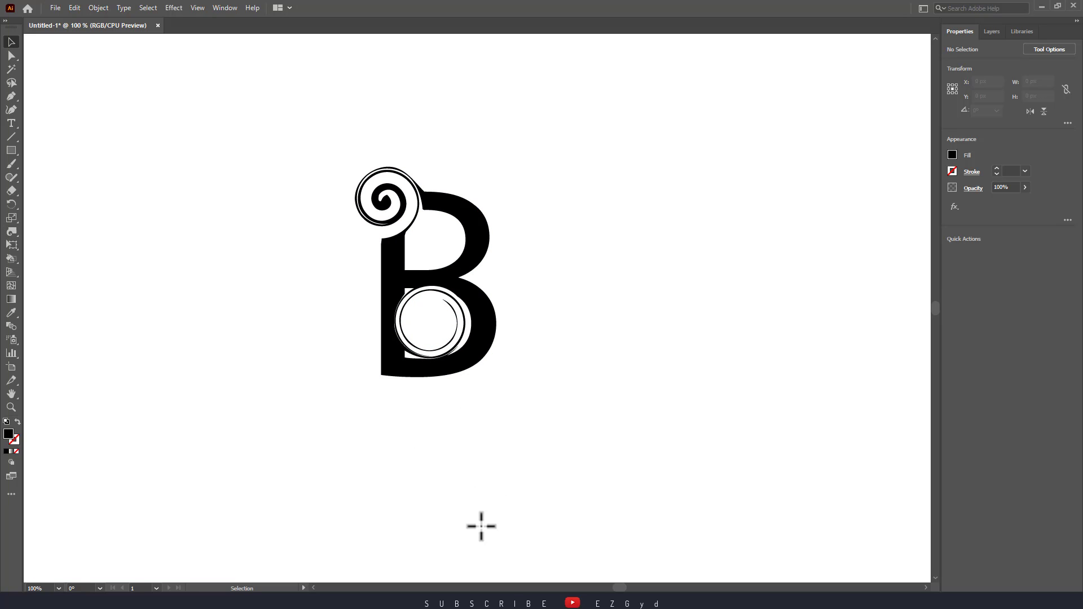
- Move the swirled B to the artboard's upper left
key(v)
drag(482, 361, 495, 360)
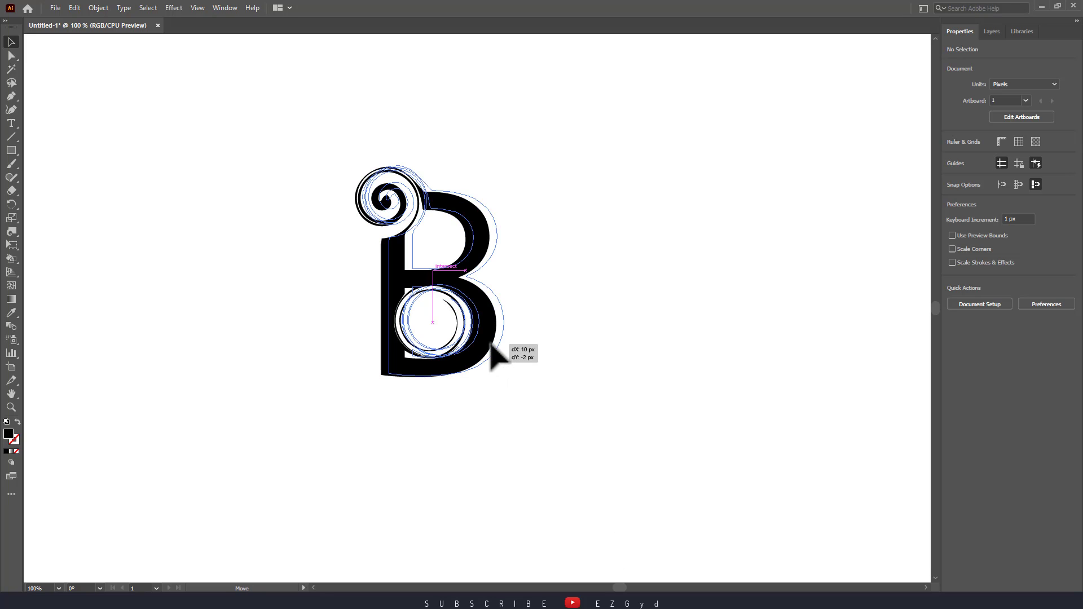
click(643, 401)
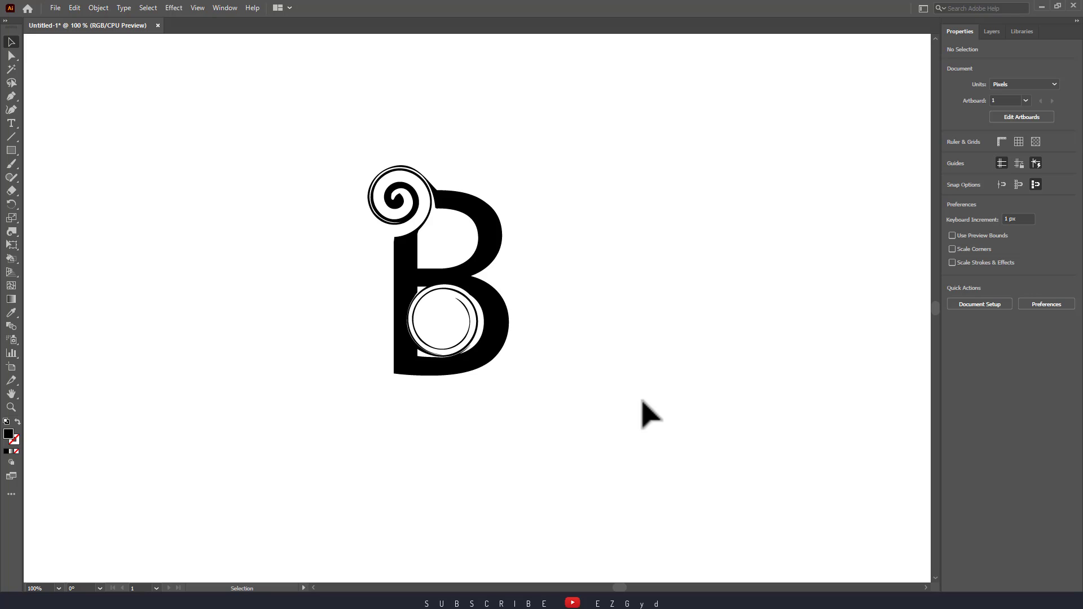
mouse_move(435, 296)
mouse_down()
mouse_move(252, 257)
mouse_move(213, 232)
mouse_up()
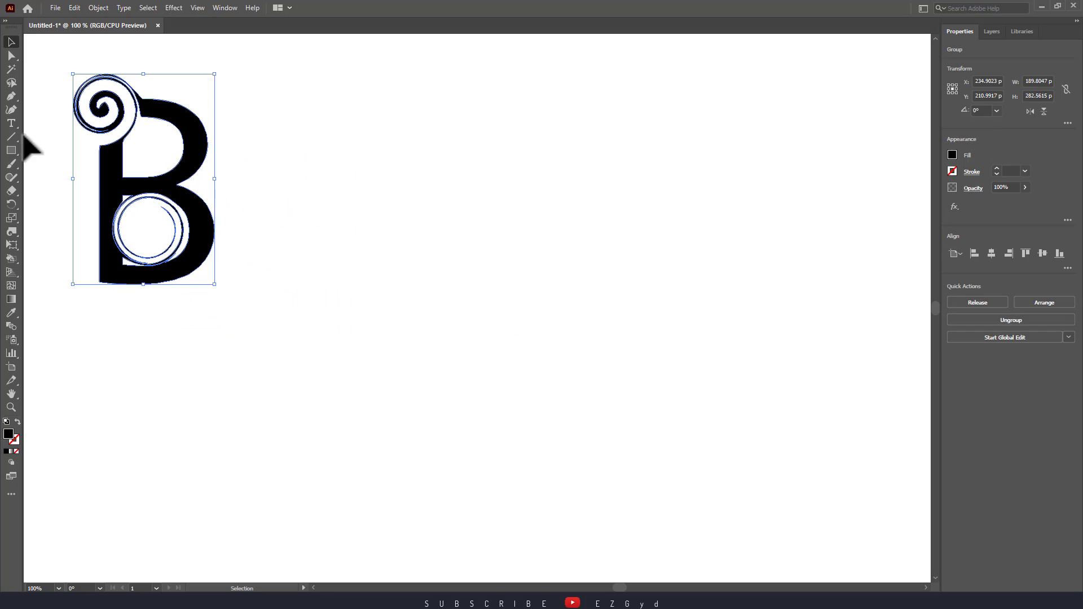
- Type a letter A on the artboard to the right of the B
click(12, 122)
click(456, 237)
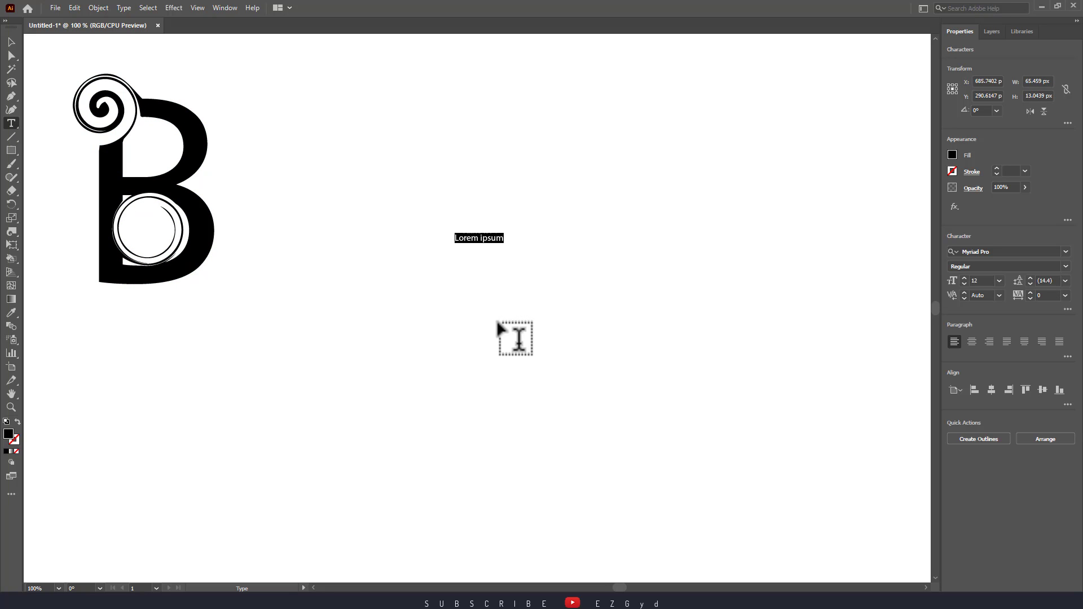
text(A)
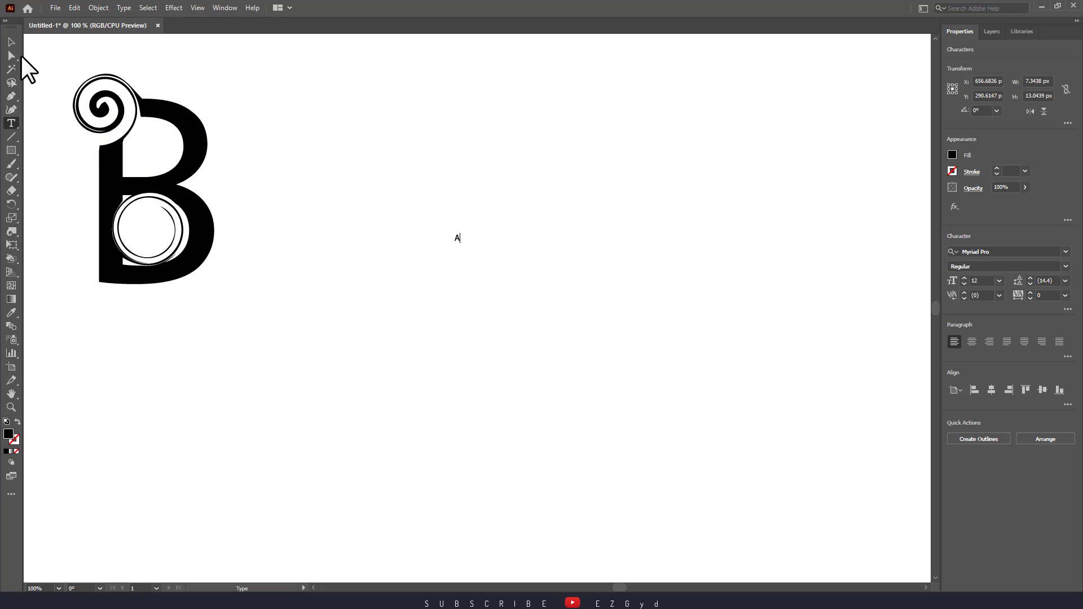
click(11, 42)
- Enlarge the A to about 512 pt and position it beside the B
mouse_move(463, 244)
mouse_down()
mouse_move(545, 442)
mouse_move(610, 360)
mouse_move(718, 483)
mouse_up()
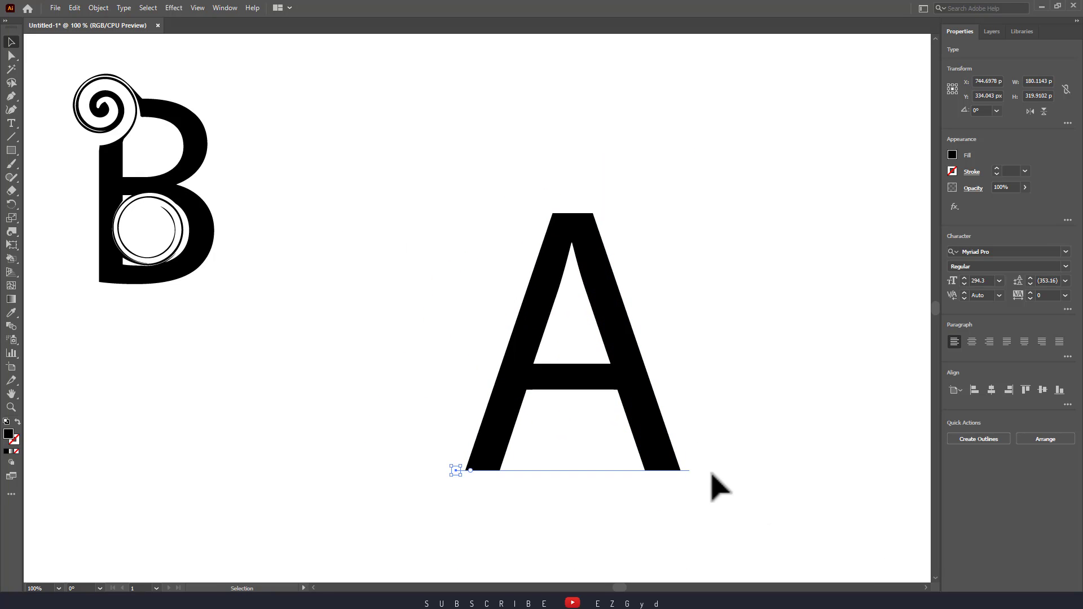
drag(640, 410, 611, 344)
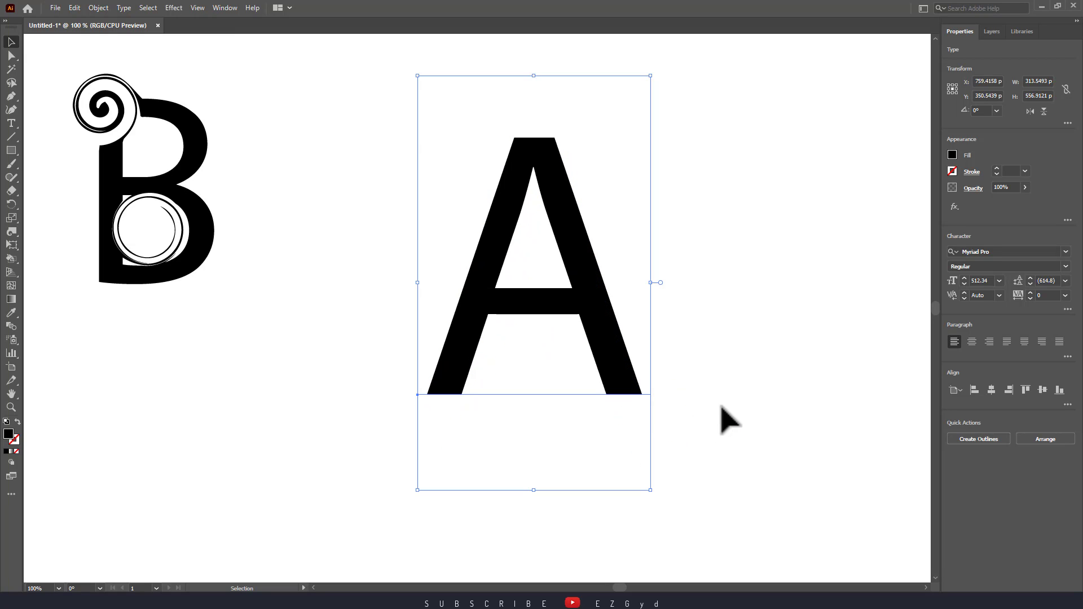
click(690, 311)
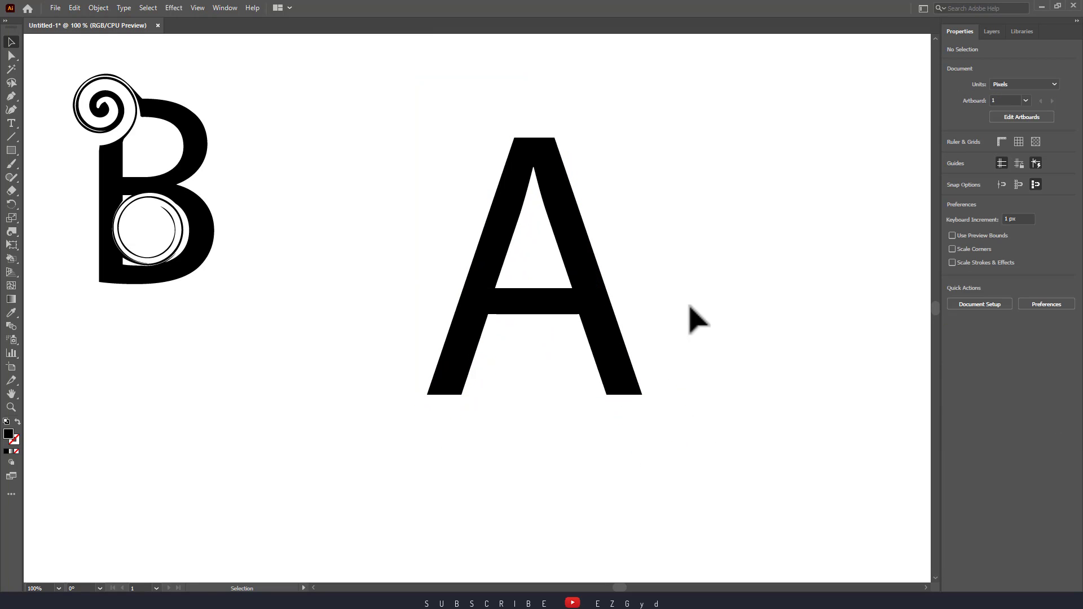
right_click(597, 285)
key(Escape)
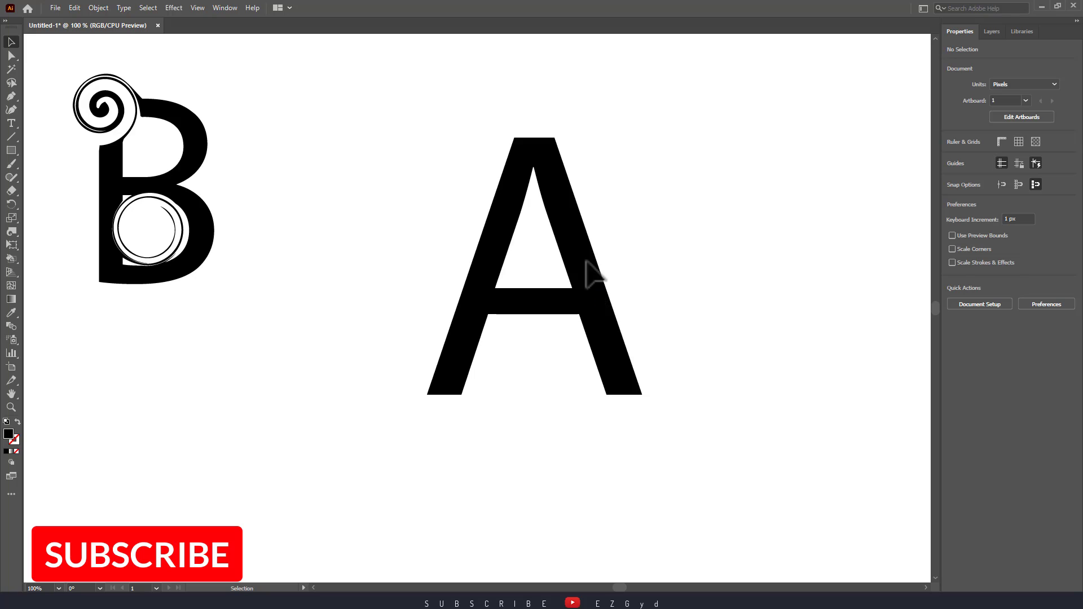
click(604, 280)
right_click(605, 280)
- Create outlines from the A text and reselect the outlined A group
click(694, 371)
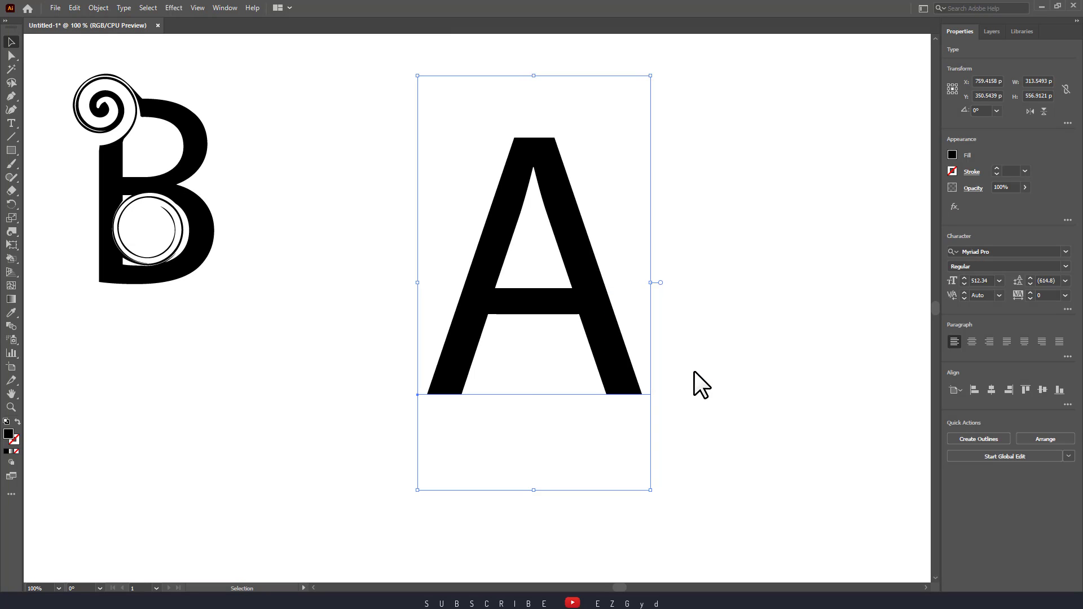
click(765, 357)
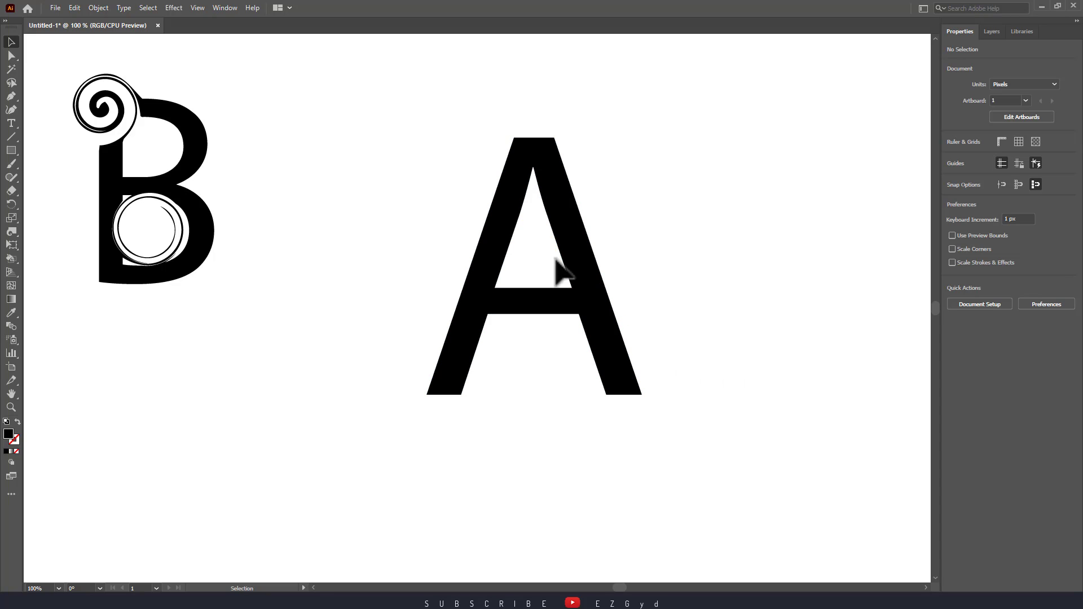
click(524, 197)
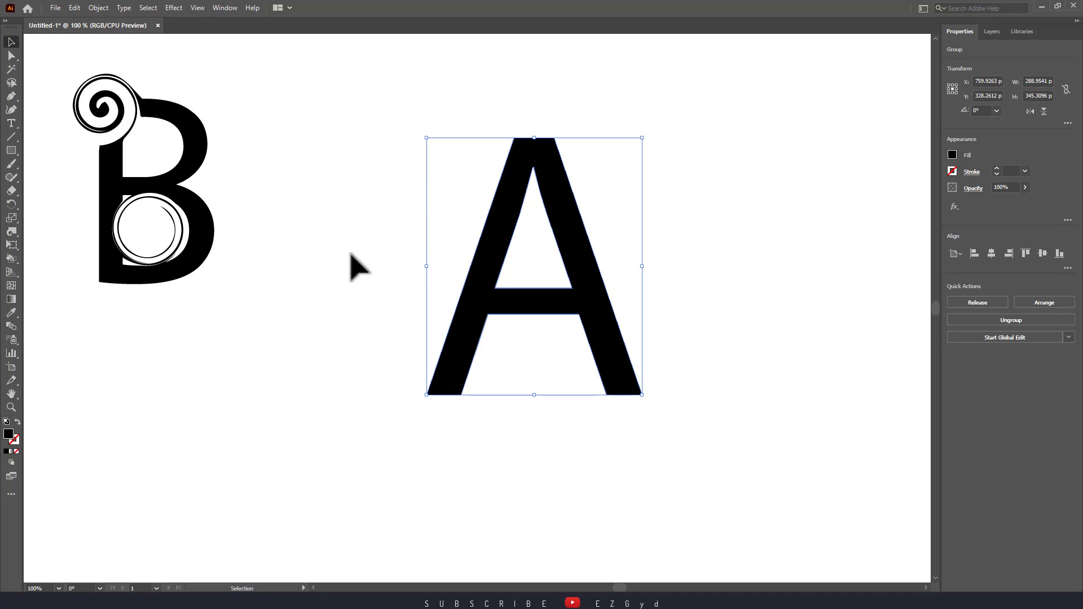
- Drag Direct Selection live corners to round the A's top, counter, crossbar and both feet
click(11, 57)
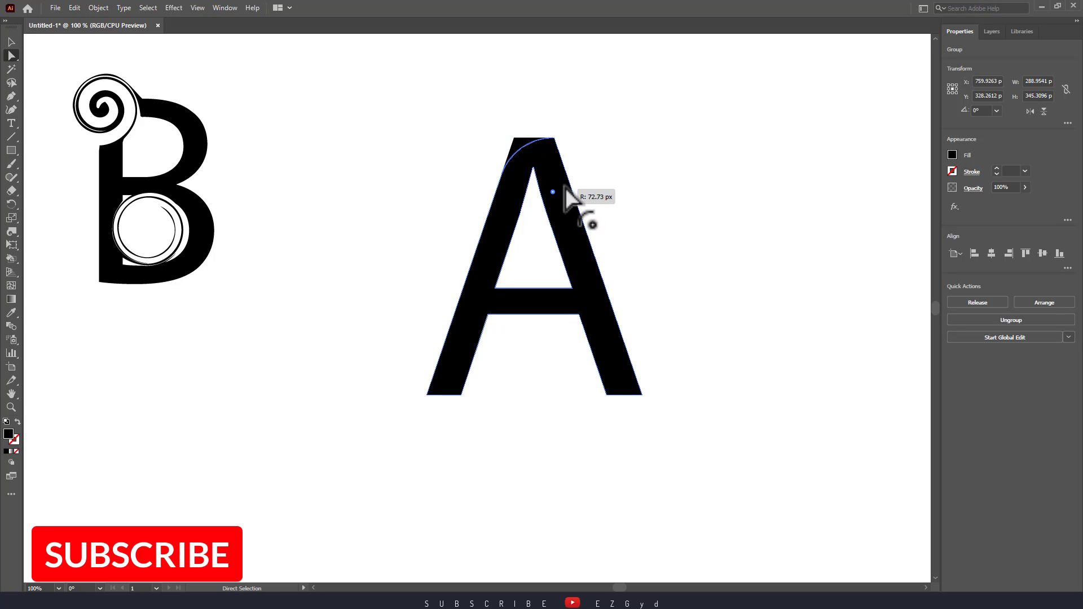
drag(546, 170, 581, 212)
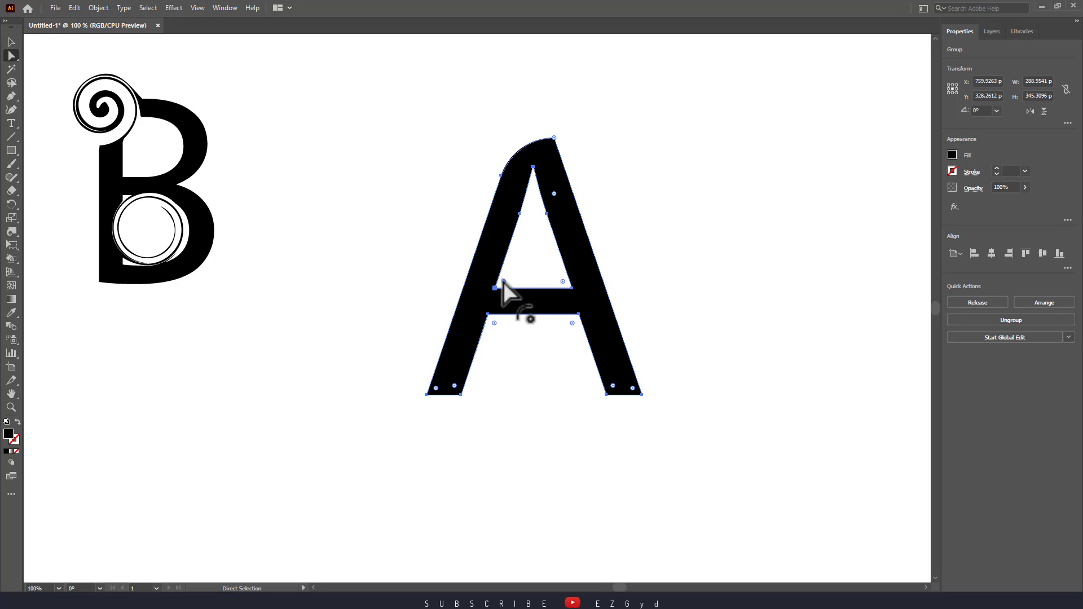
drag(503, 282, 544, 248)
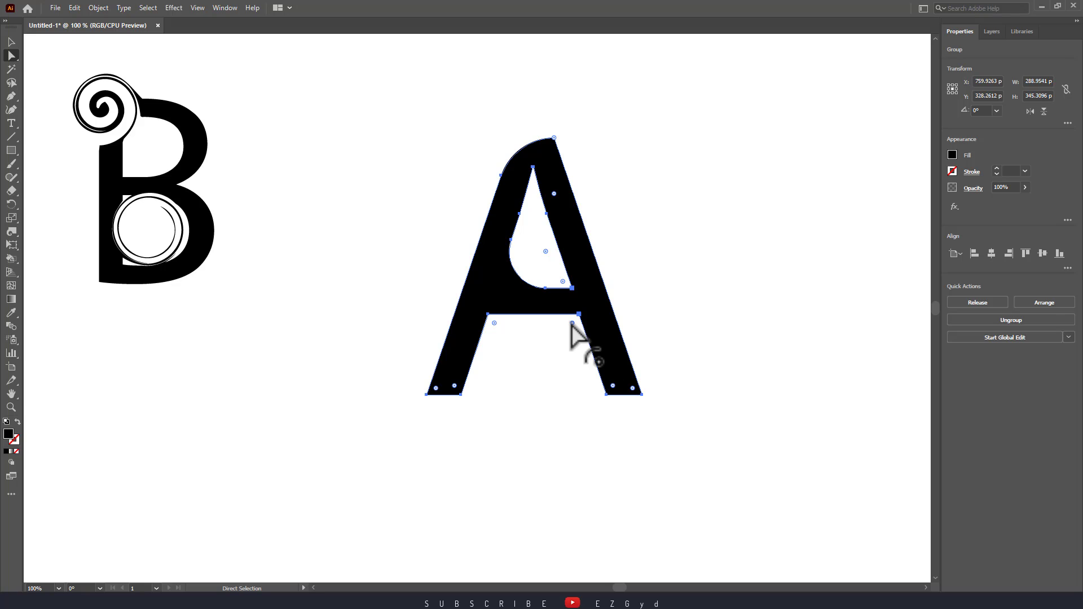
drag(572, 324, 543, 373)
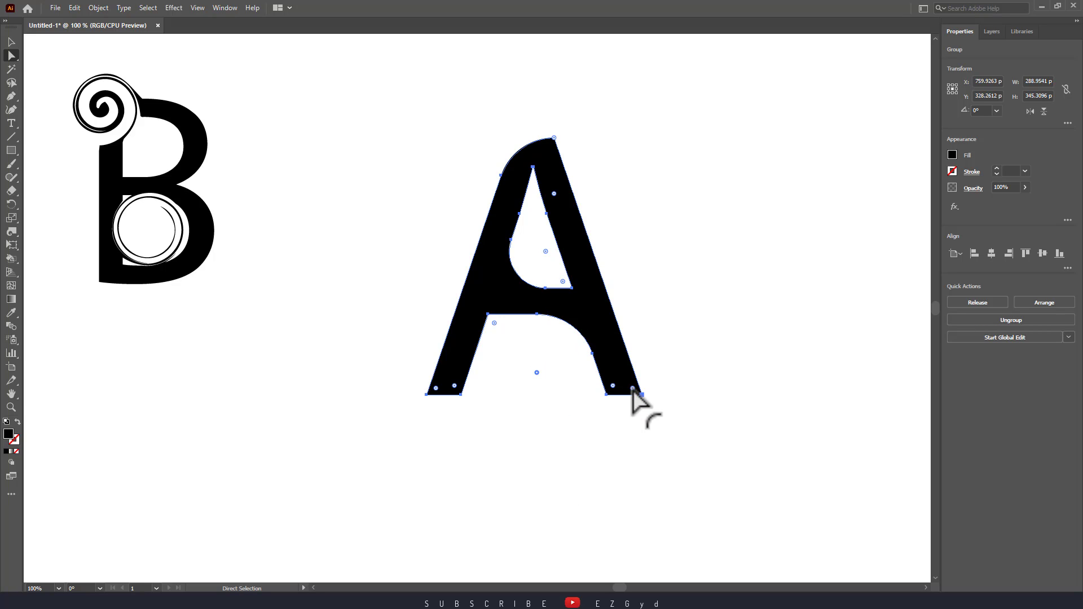
drag(632, 389, 600, 382)
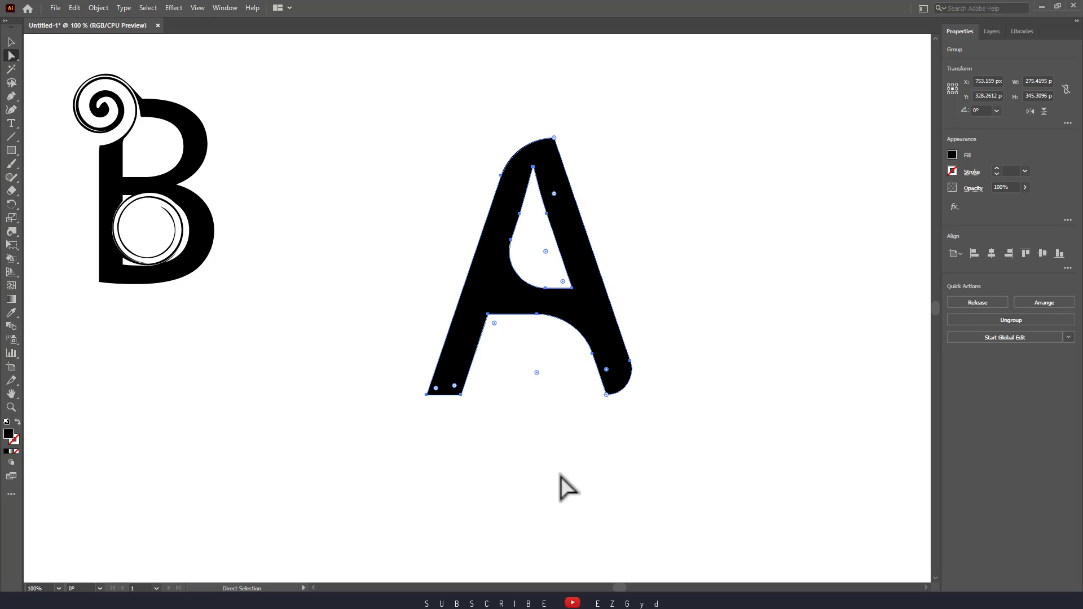
drag(435, 389, 476, 366)
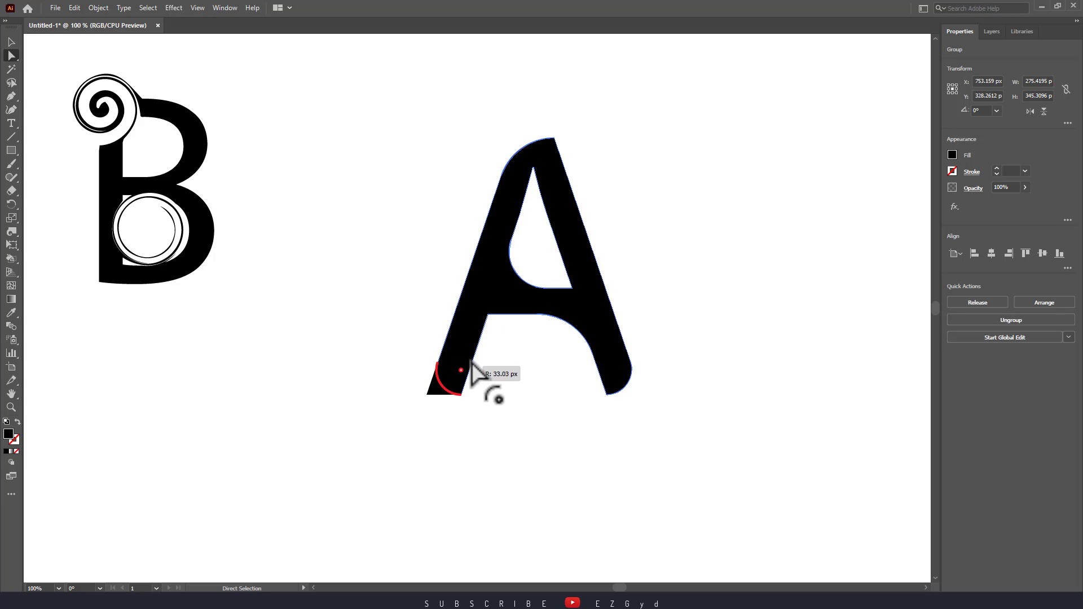
click(592, 519)
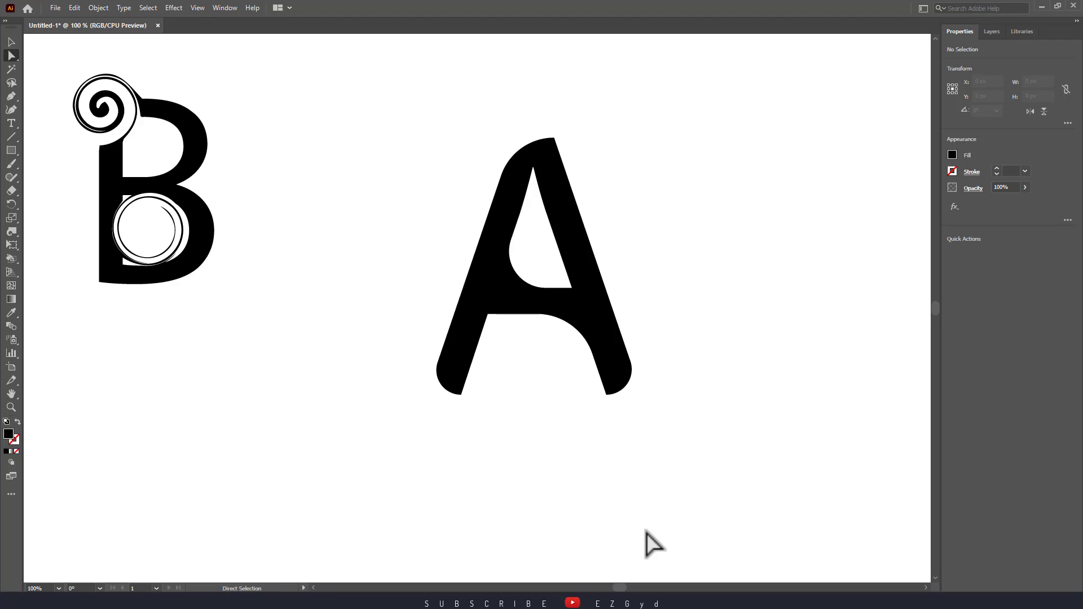
- Fill the rounded A orange using the Properties panel Fill swatches
key(v)
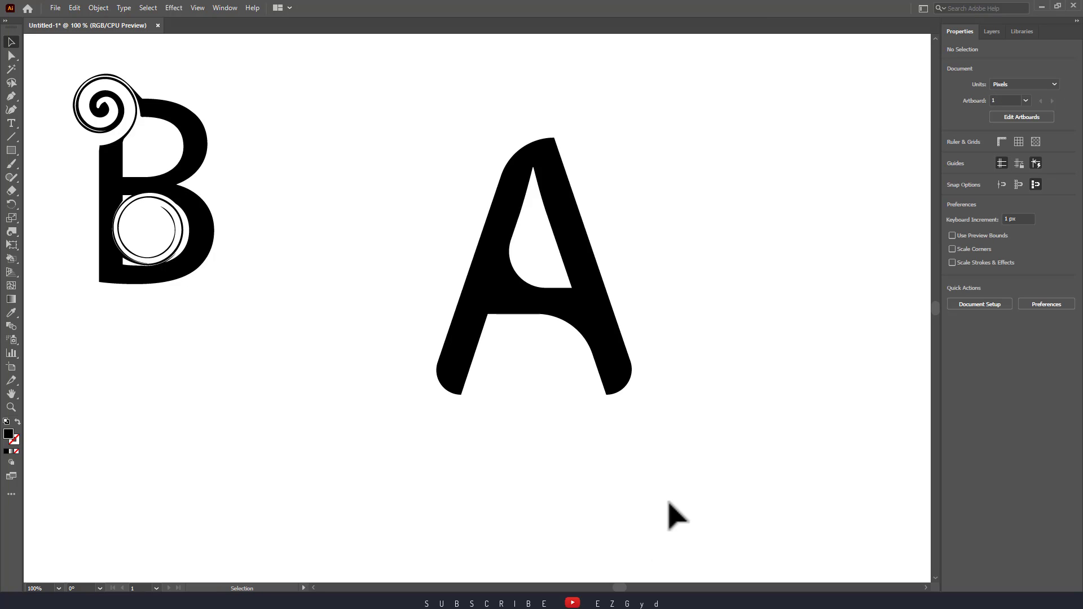
click(612, 350)
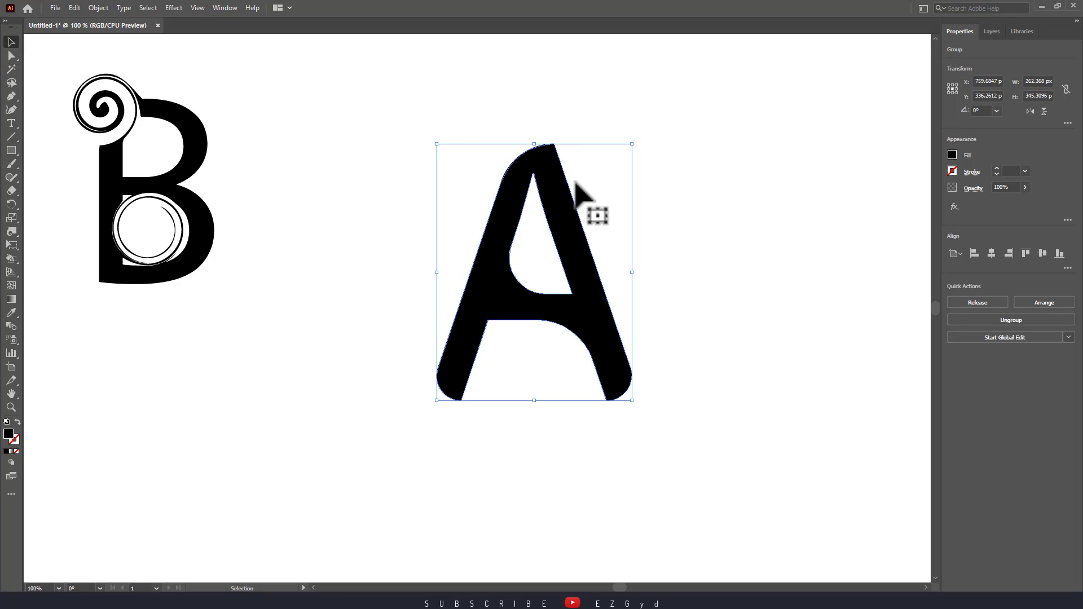
click(953, 155)
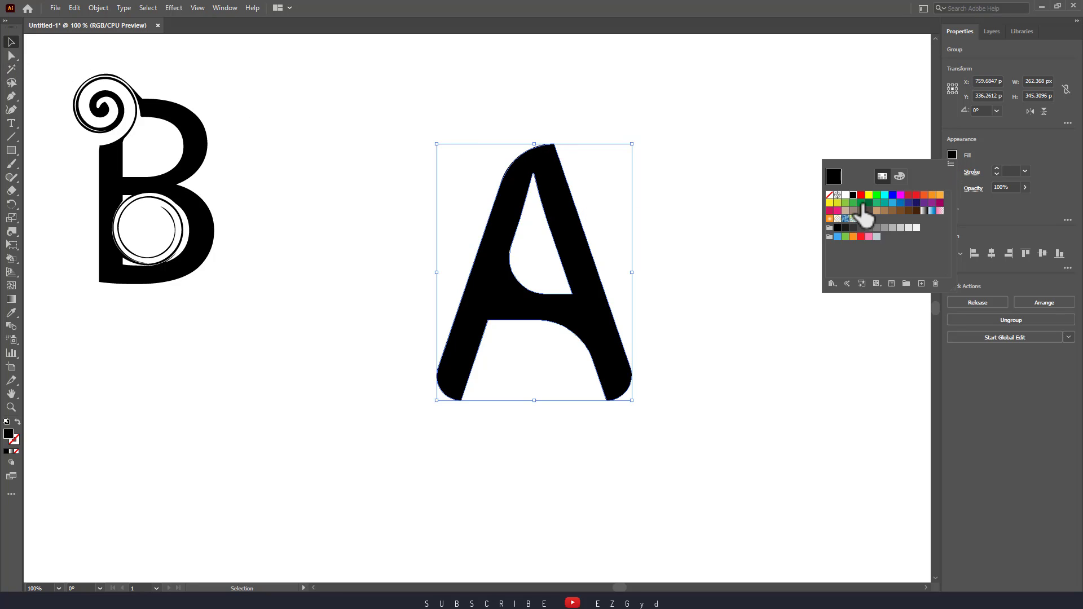
click(845, 203)
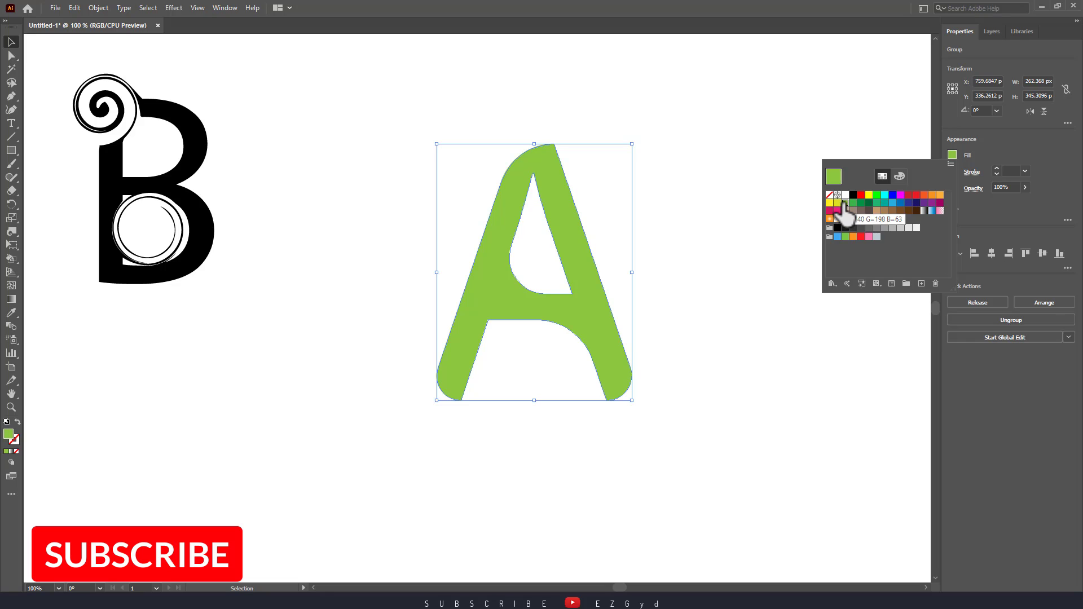
click(924, 195)
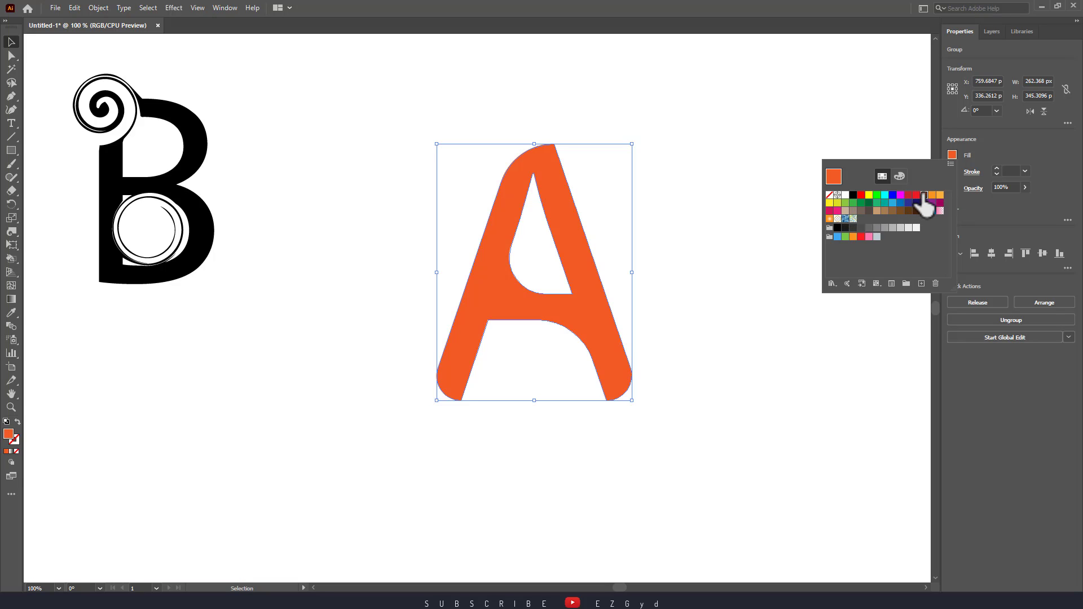
click(832, 437)
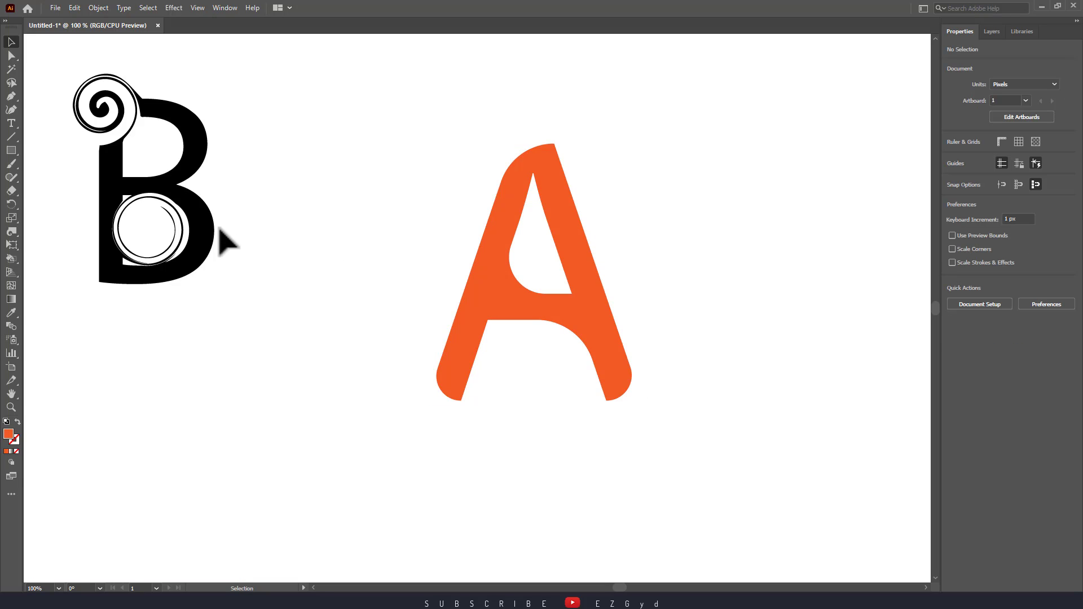
- Move the orange A left and place an enlarged B beside it
mouse_move(459, 345)
mouse_down()
mouse_move(570, 313)
mouse_move(654, 316)
mouse_up()
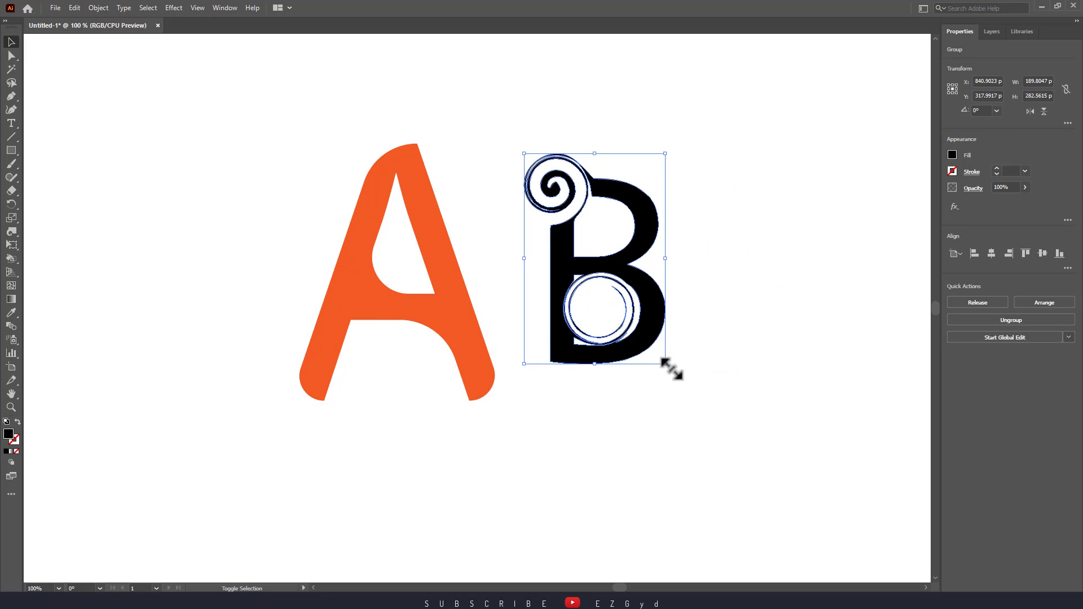
mouse_move(665, 364)
mouse_down()
mouse_move(695, 388)
mouse_move(676, 358)
mouse_up()
click(769, 382)
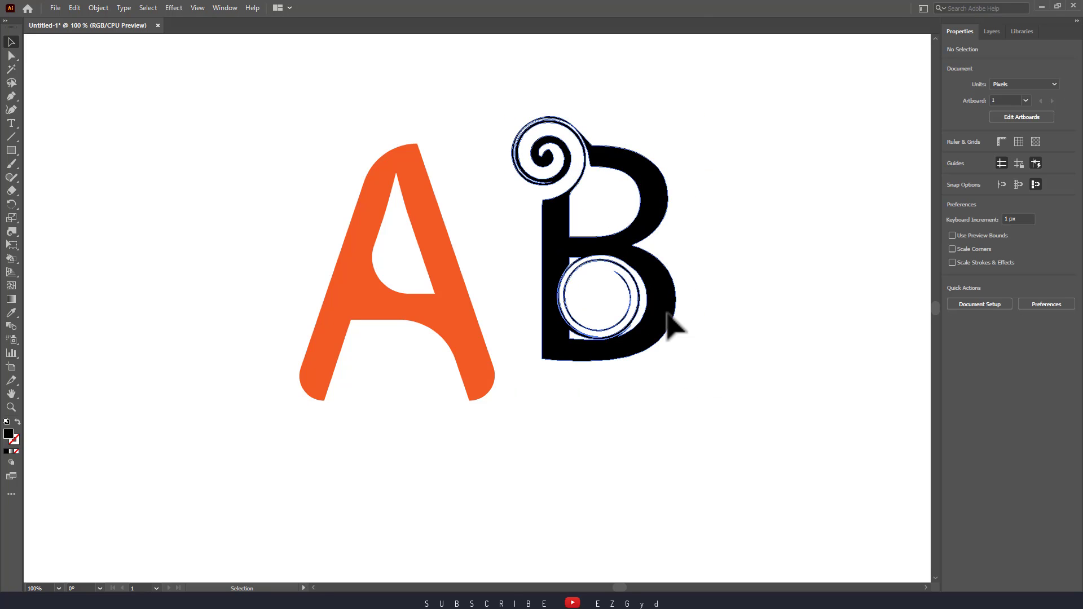
mouse_move(669, 321)
mouse_down()
mouse_move(678, 332)
mouse_move(682, 314)
mouse_up()
click(769, 355)
click(745, 346)
- Fill the B green and nudge it slightly lower beside the A
click(950, 156)
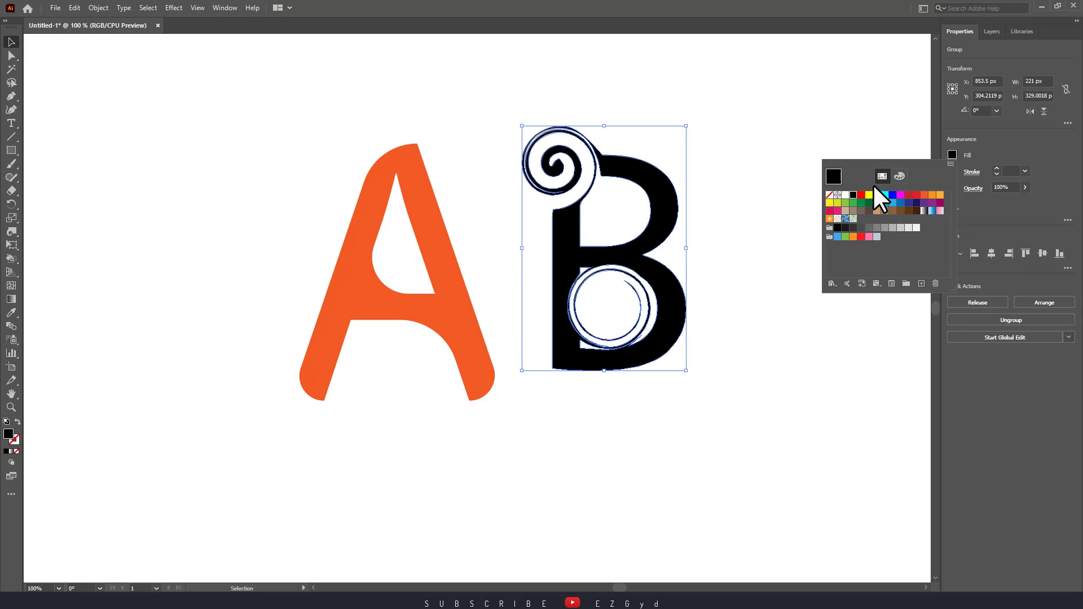
click(846, 214)
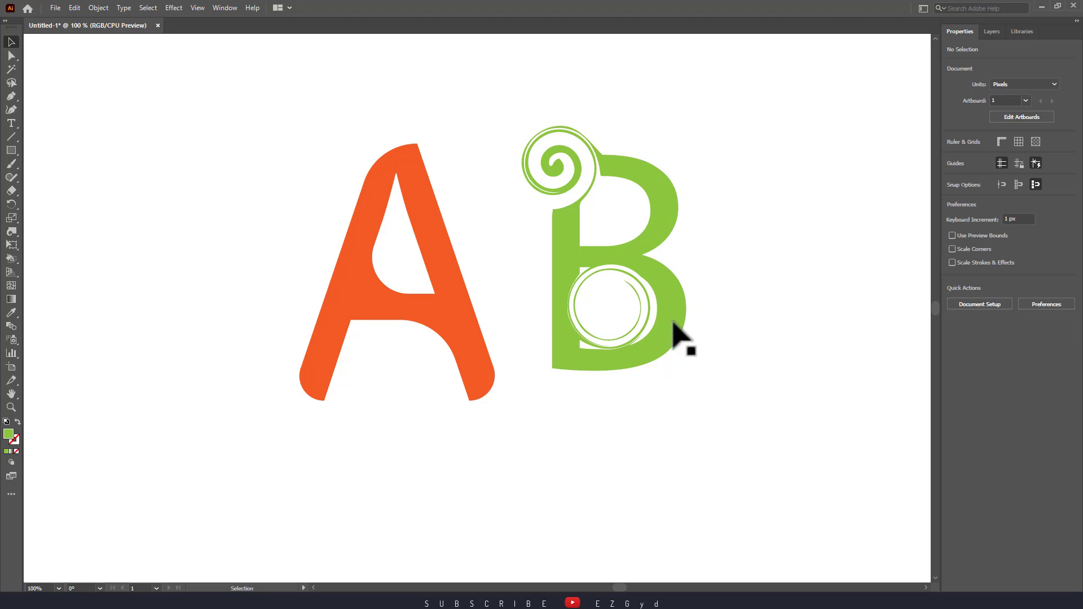
drag(677, 334, 680, 343)
click(839, 355)
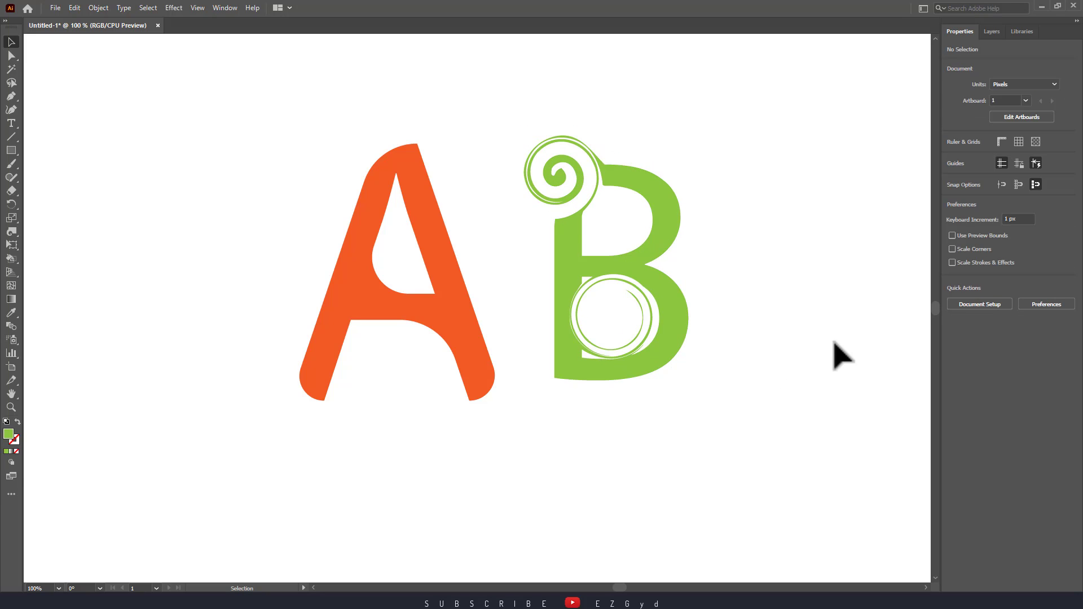
drag(685, 346, 677, 361)
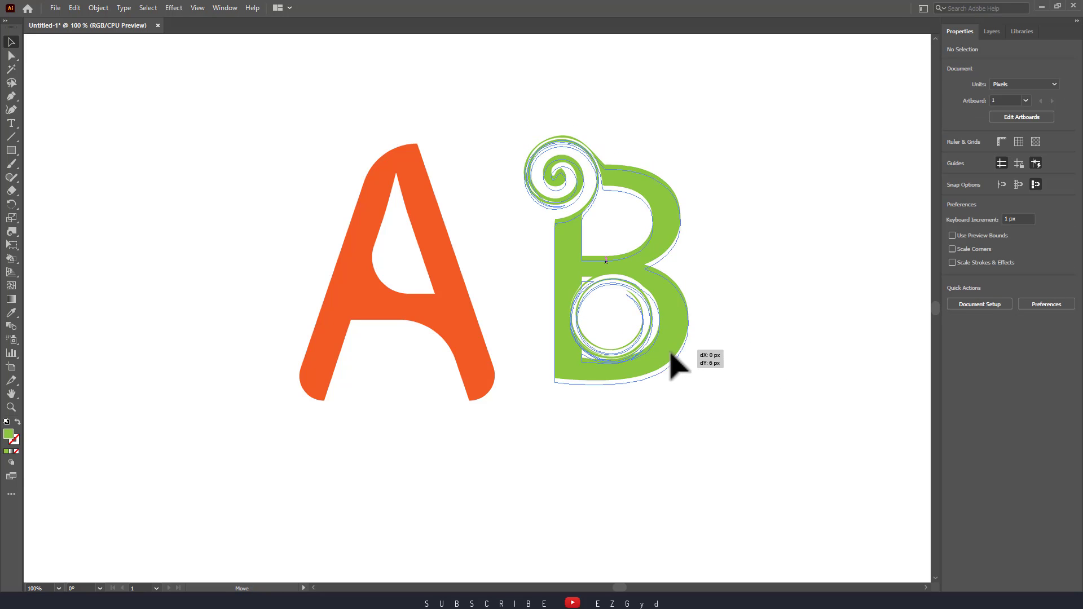
click(769, 387)
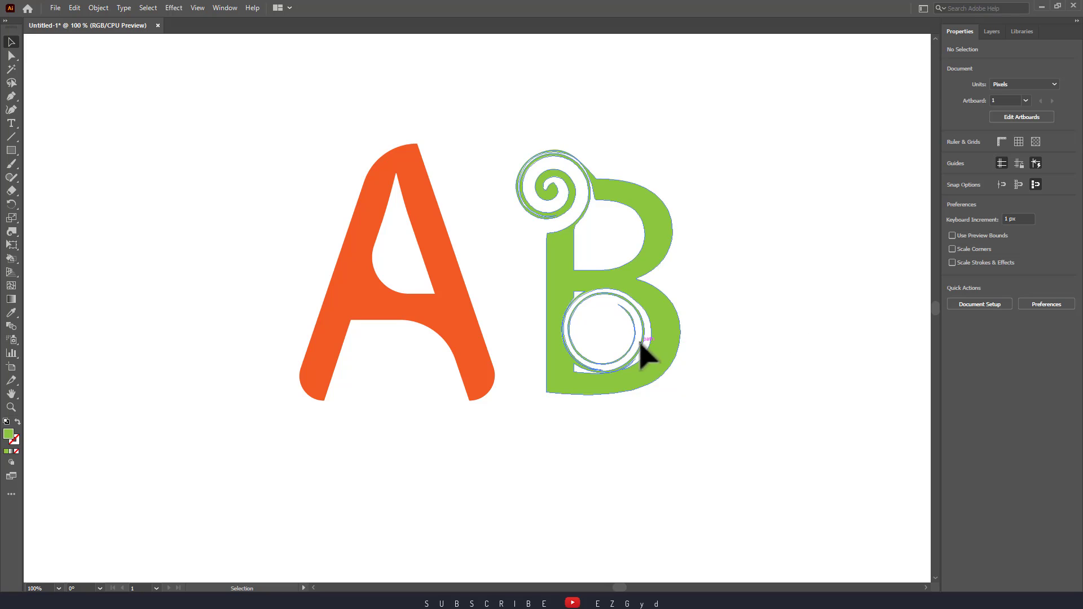
- With Direct Selection, drag the green B's bottom-left live corner inward to round it
click(643, 344)
click(11, 55)
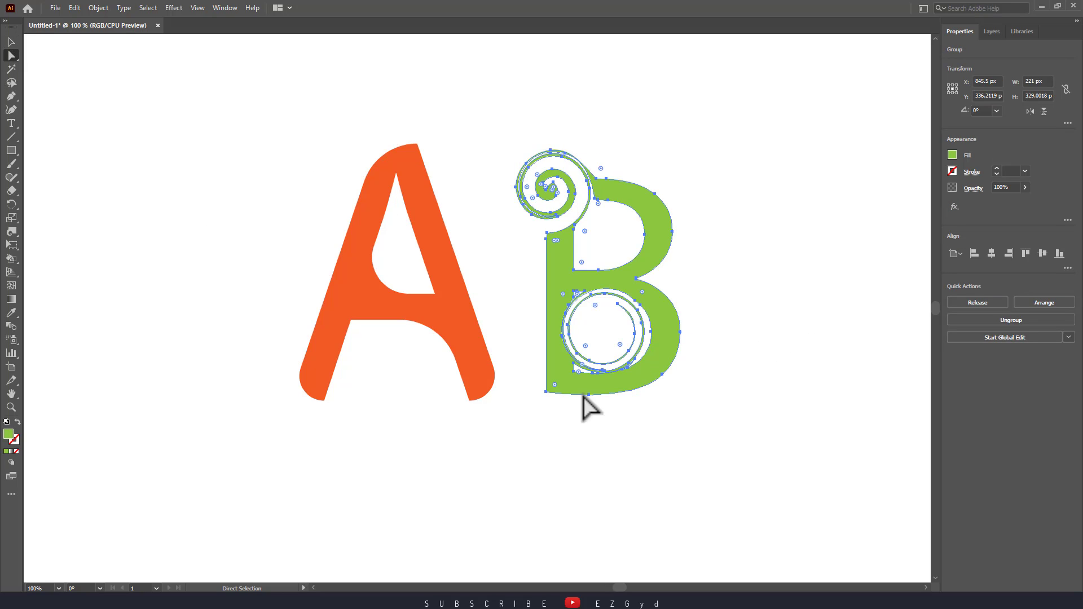
click(555, 386)
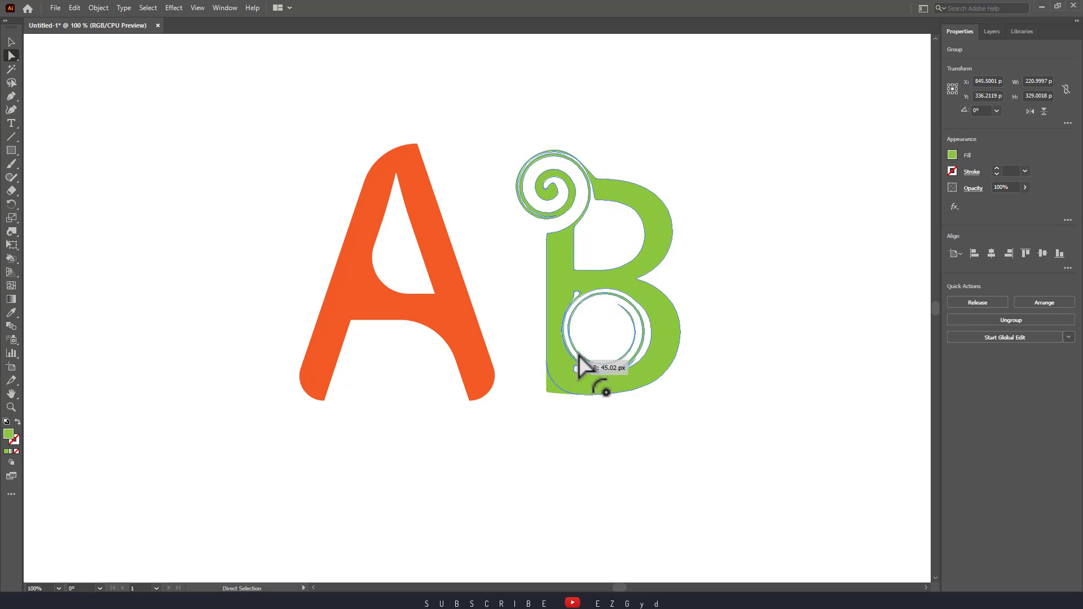
drag(555, 385, 585, 362)
click(629, 501)
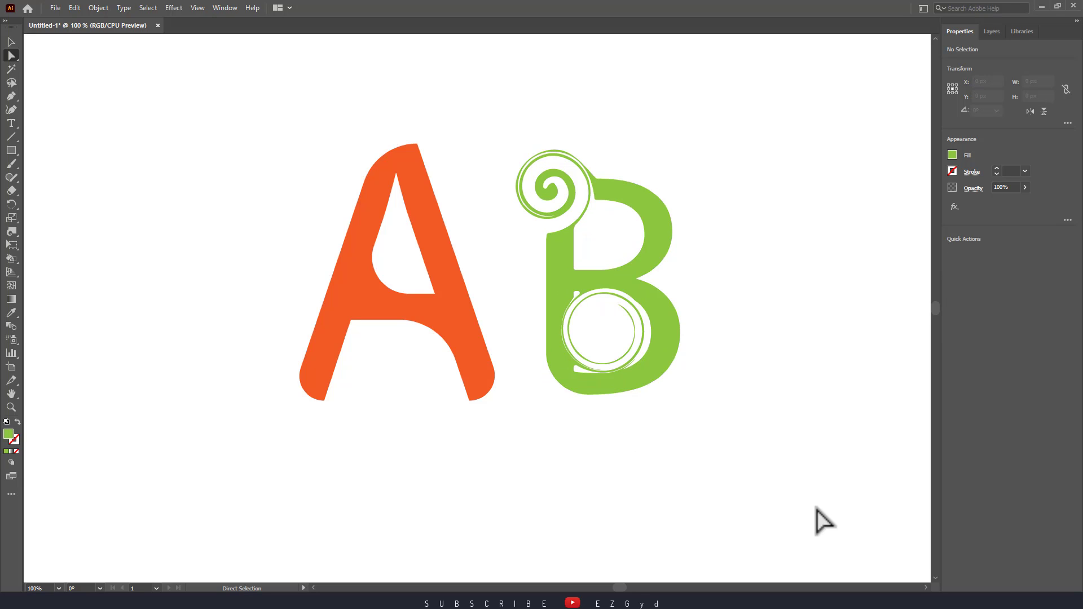
click(546, 237)
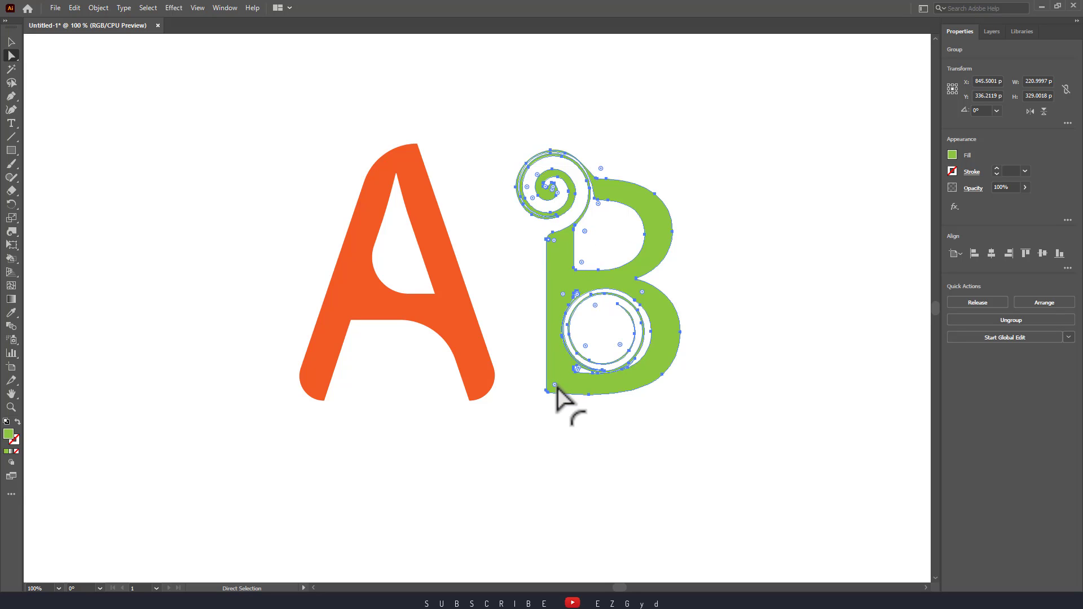
click(756, 490)
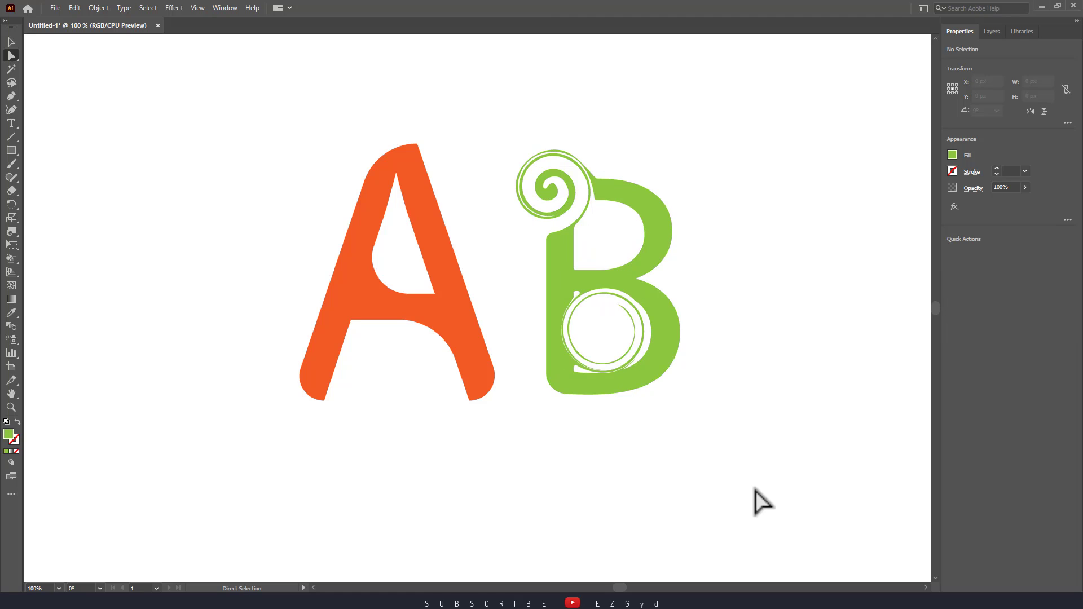